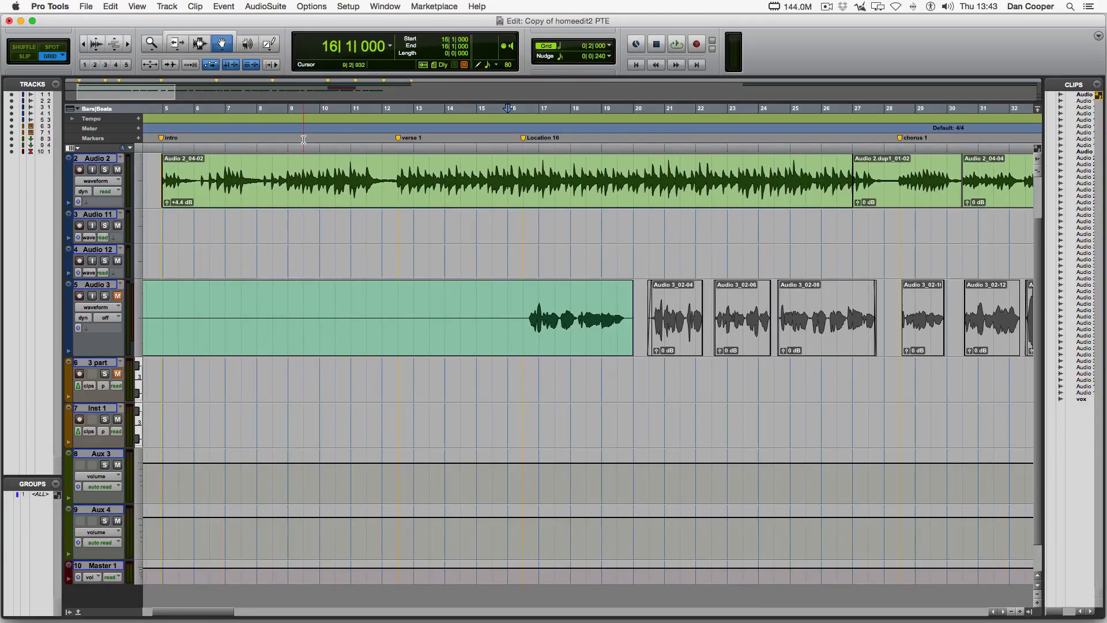
Step: Align the vox.wav clip with the start of bar 1 in the Arranger view and bring its phrase around bars 15 to 22 into view
{"action": "scroll", "coordinate": [378, 234], "scroll_direction": "left", "scroll_amount": 4}
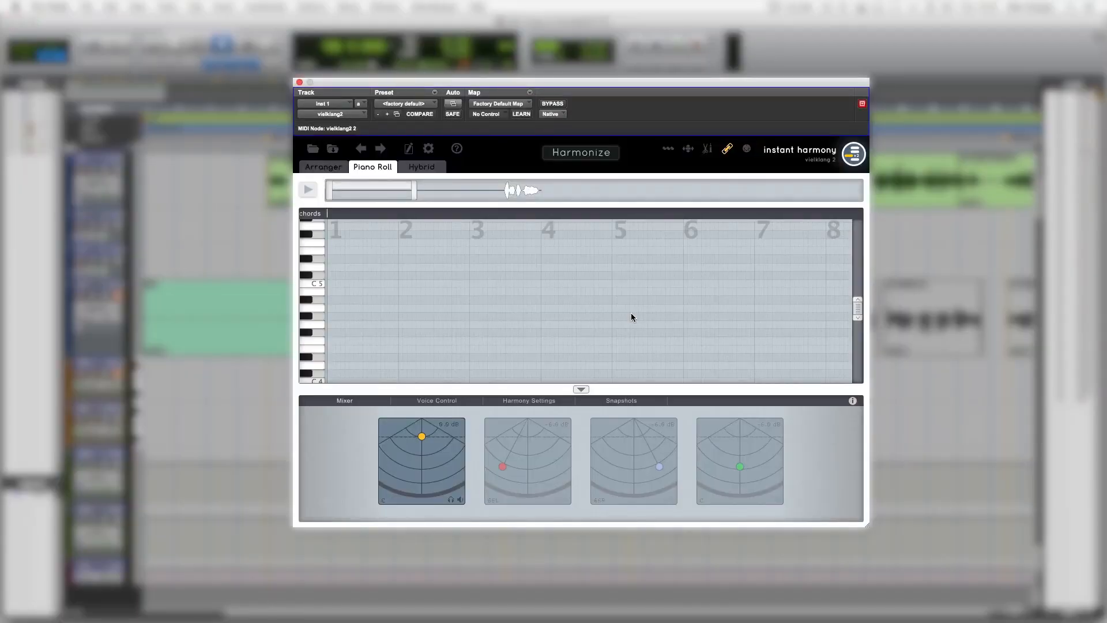
{"action": "left_click_drag", "start_coordinate": [402, 192], "coordinate": [312, 217]}
{"action": "left_click", "coordinate": [327, 167]}
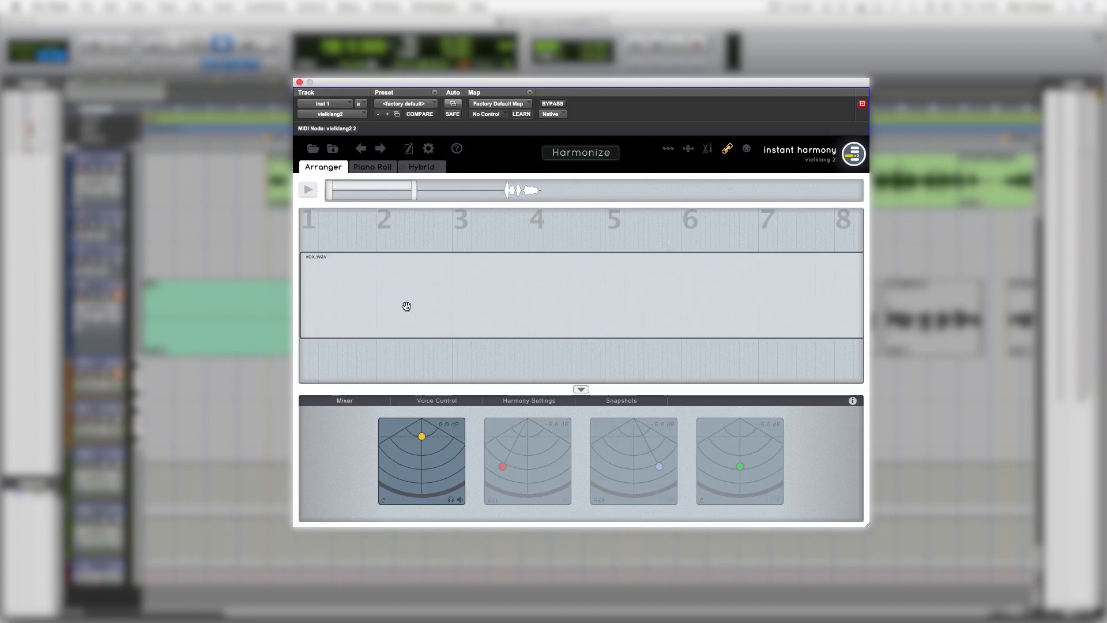
{"action": "left_click_drag", "start_coordinate": [405, 306], "coordinate": [298, 309]}
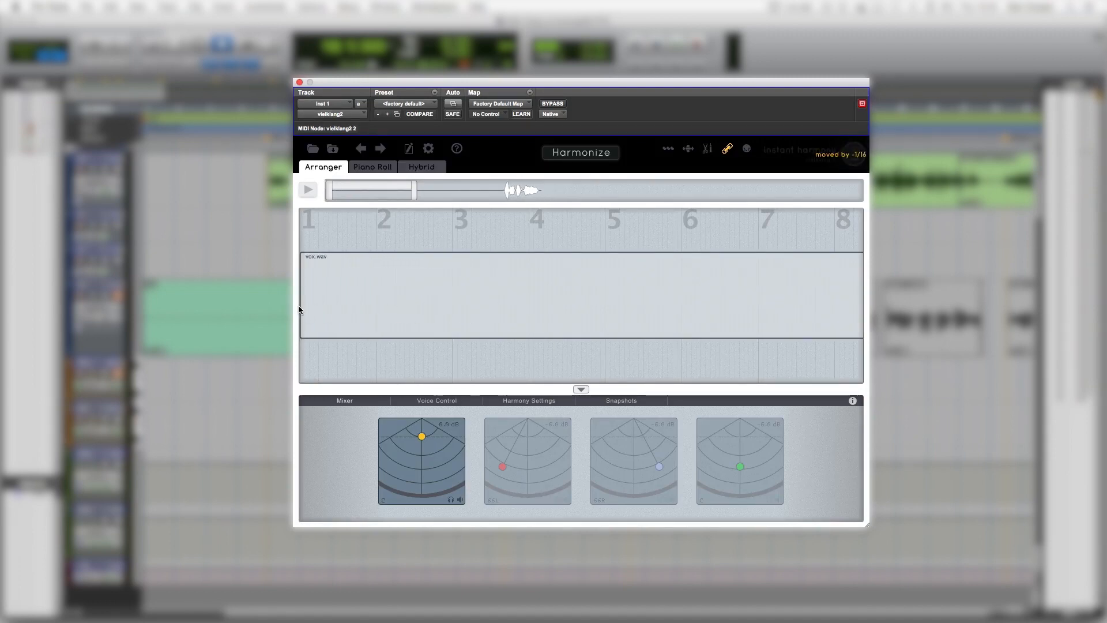
{"action": "left_click_drag", "start_coordinate": [363, 185], "coordinate": [515, 218]}
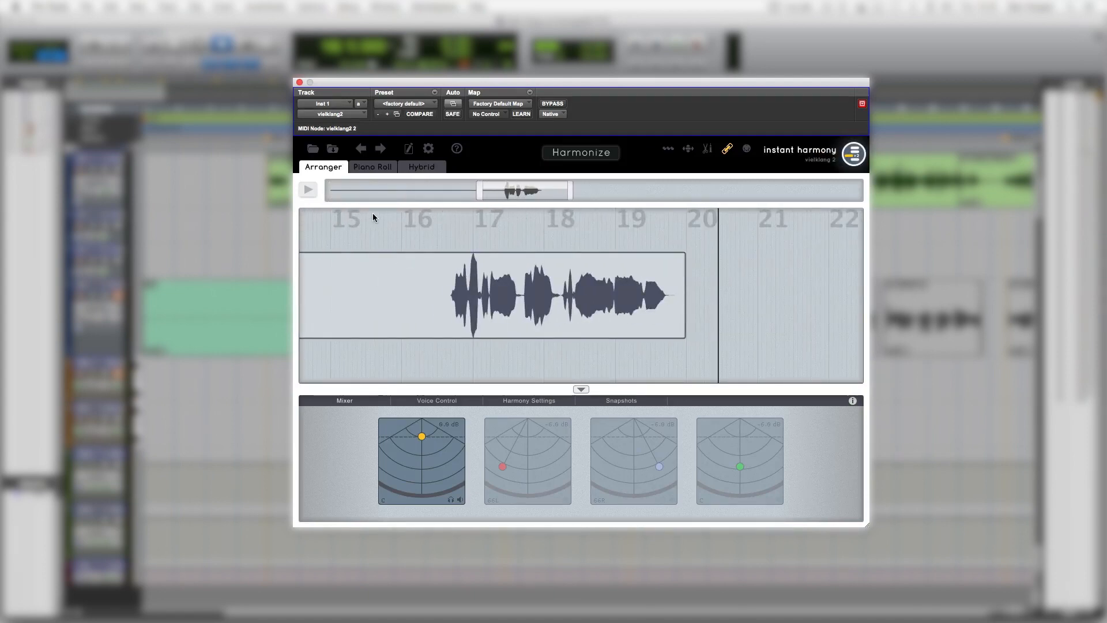
Step: Compare the vocal's detected notes in the Piano Roll and Hybrid score views, ending in the Piano Roll view
{"action": "left_click", "coordinate": [381, 168]}
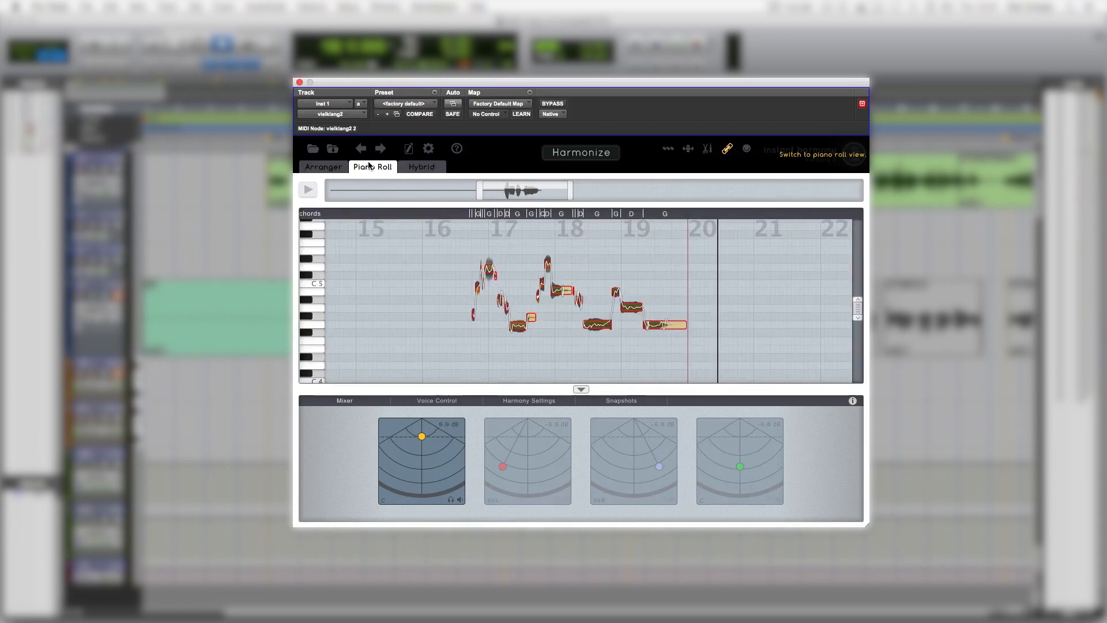
{"action": "left_click", "coordinate": [430, 168]}
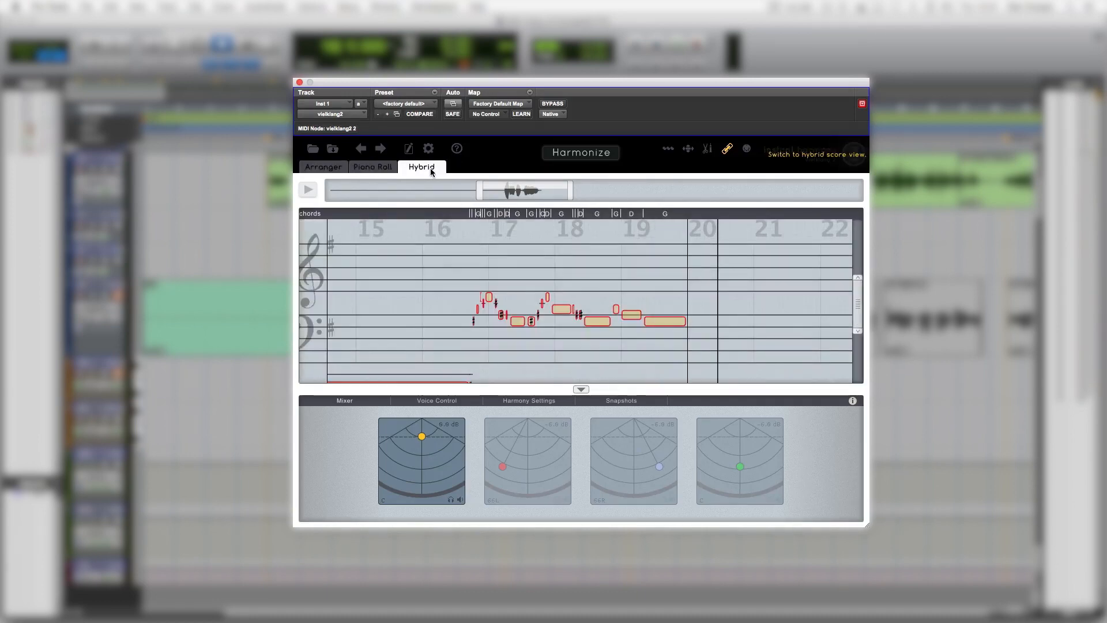
{"action": "left_click", "coordinate": [366, 169]}
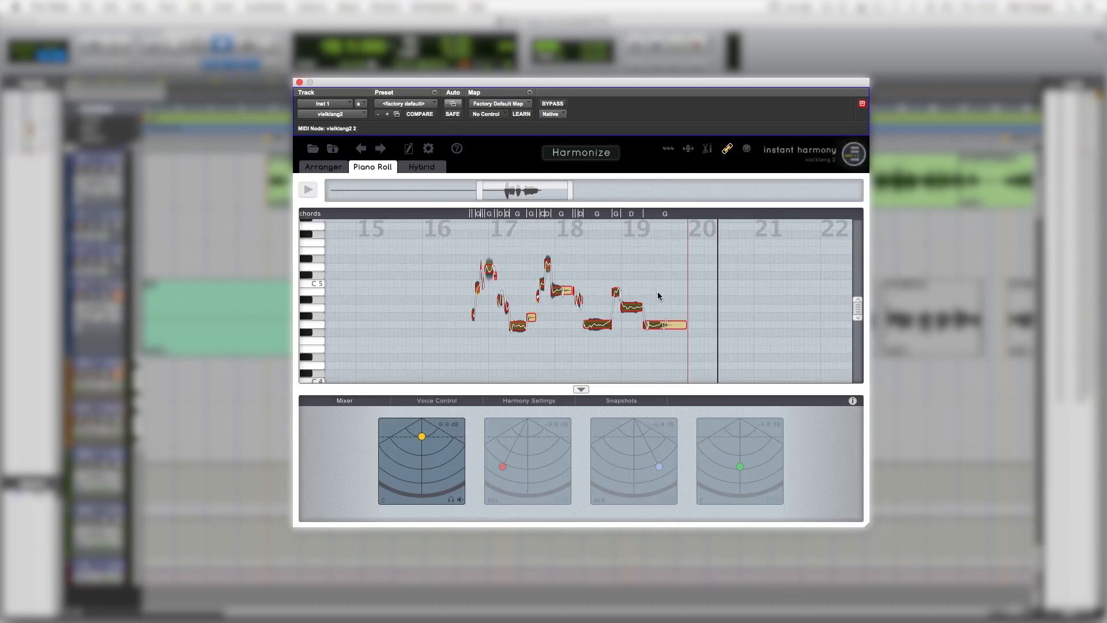
Step: Lower the lead voice's level slightly and pan it a little to the left in the mixer while auditioning the phrase
{"action": "left_click", "coordinate": [422, 438]}
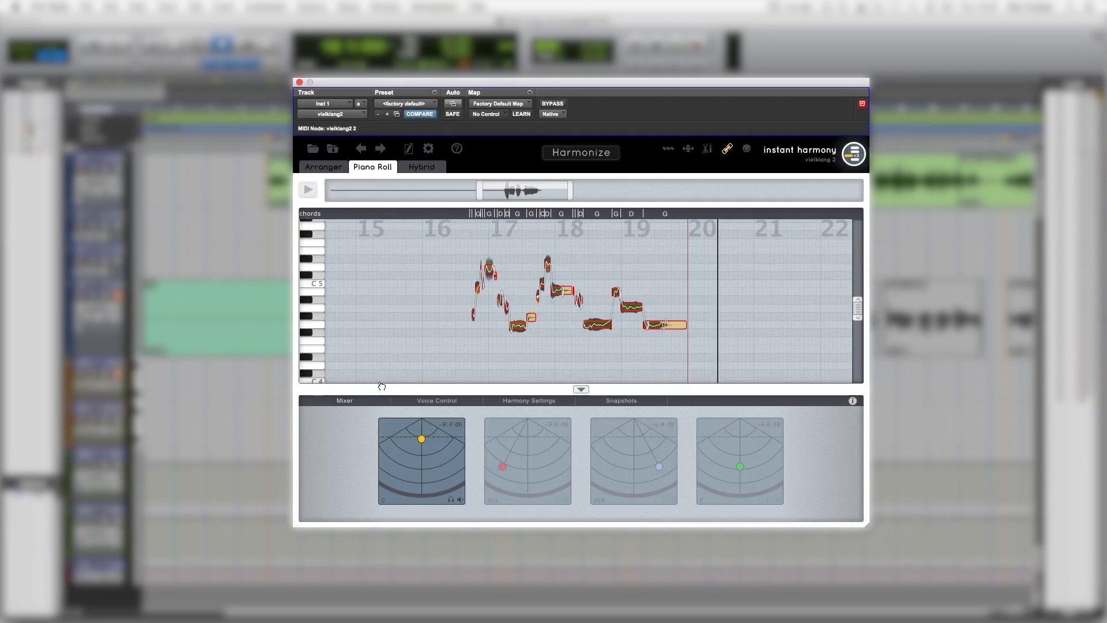
{"action": "left_click", "coordinate": [580, 390]}
{"action": "left_click", "coordinate": [579, 521]}
{"action": "key", "text": "space"}
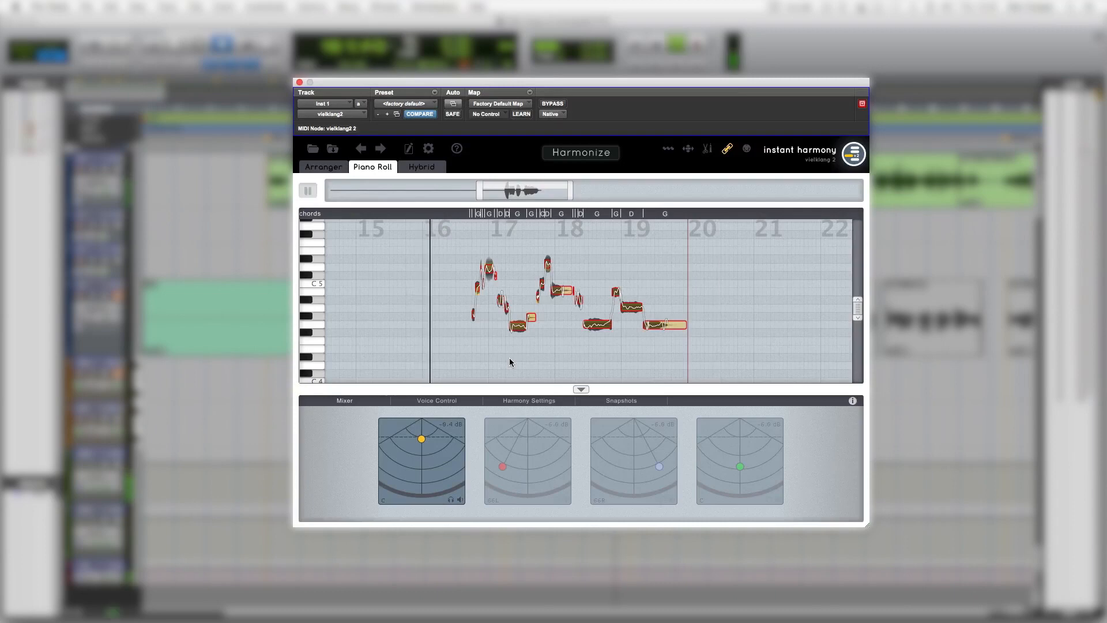
{"action": "mouse_move", "coordinate": [422, 445]}
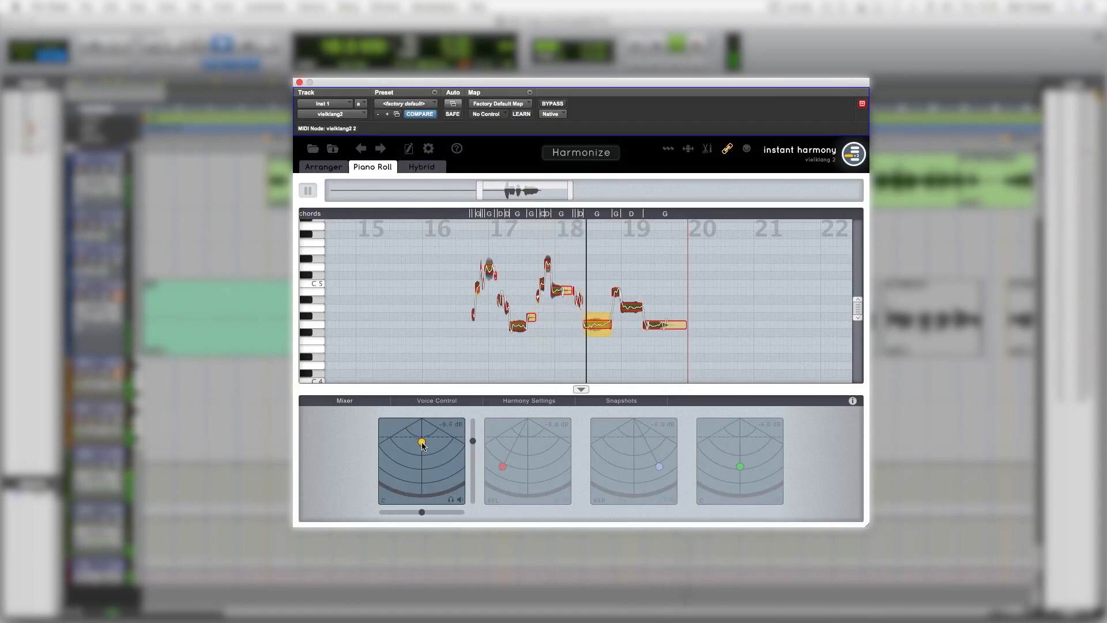
{"action": "mouse_move", "coordinate": [423, 442]}
{"action": "left_mouse_down"}
{"action": "mouse_move", "coordinate": [426, 481]}
{"action": "mouse_move", "coordinate": [424, 451]}
{"action": "mouse_move", "coordinate": [387, 451]}
{"action": "mouse_move", "coordinate": [459, 437]}
{"action": "mouse_move", "coordinate": [395, 459]}
{"action": "mouse_move", "coordinate": [391, 445]}
{"action": "mouse_move", "coordinate": [420, 441]}
{"action": "left_mouse_up"}
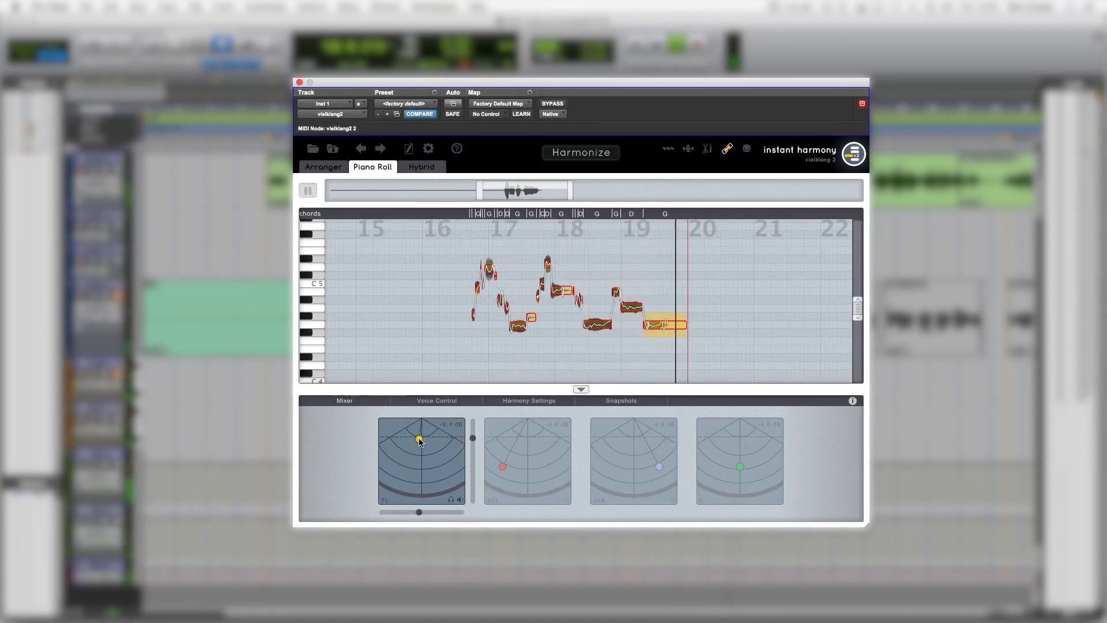
{"action": "key", "text": "space"}
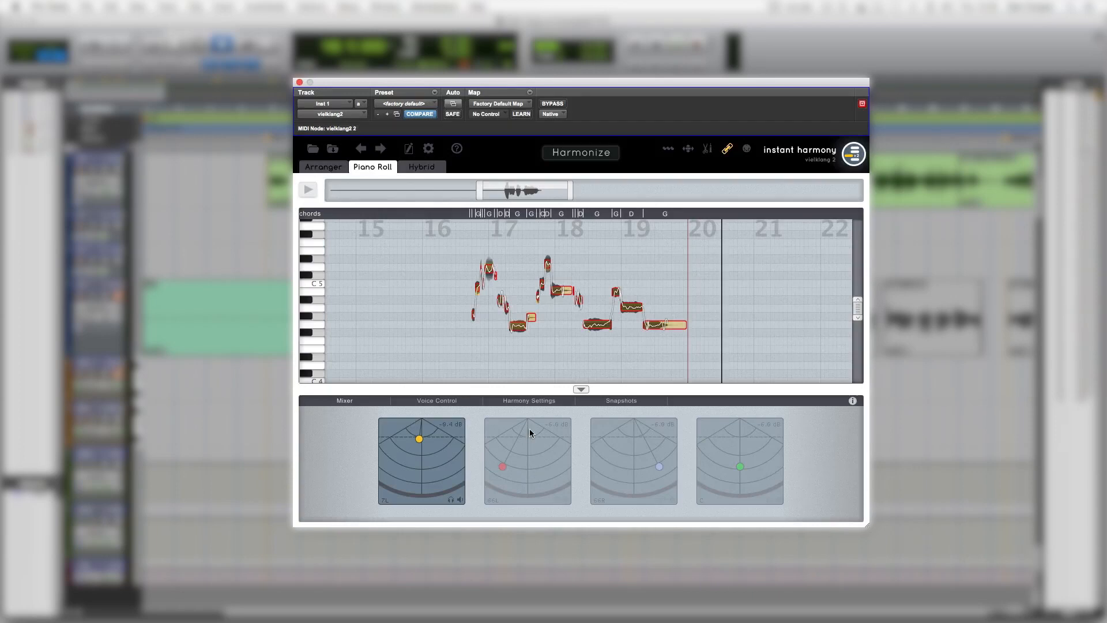
Step: Set the lead voice's Tune amount to 100% in the voice controls while the phrase plays
{"action": "left_click", "coordinate": [449, 400]}
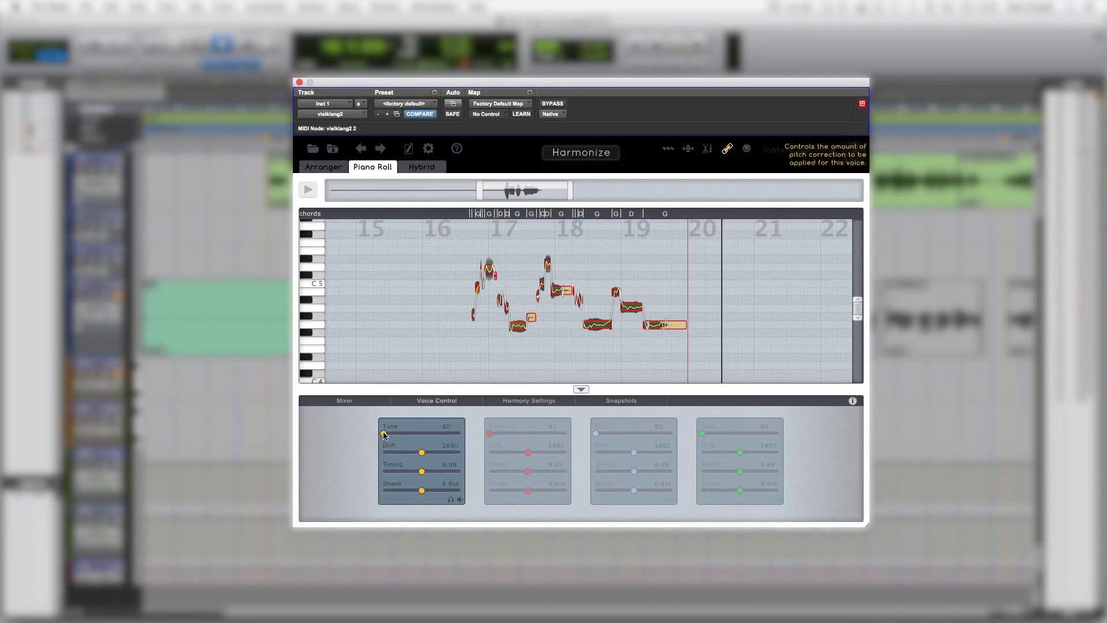
{"action": "key", "text": "space"}
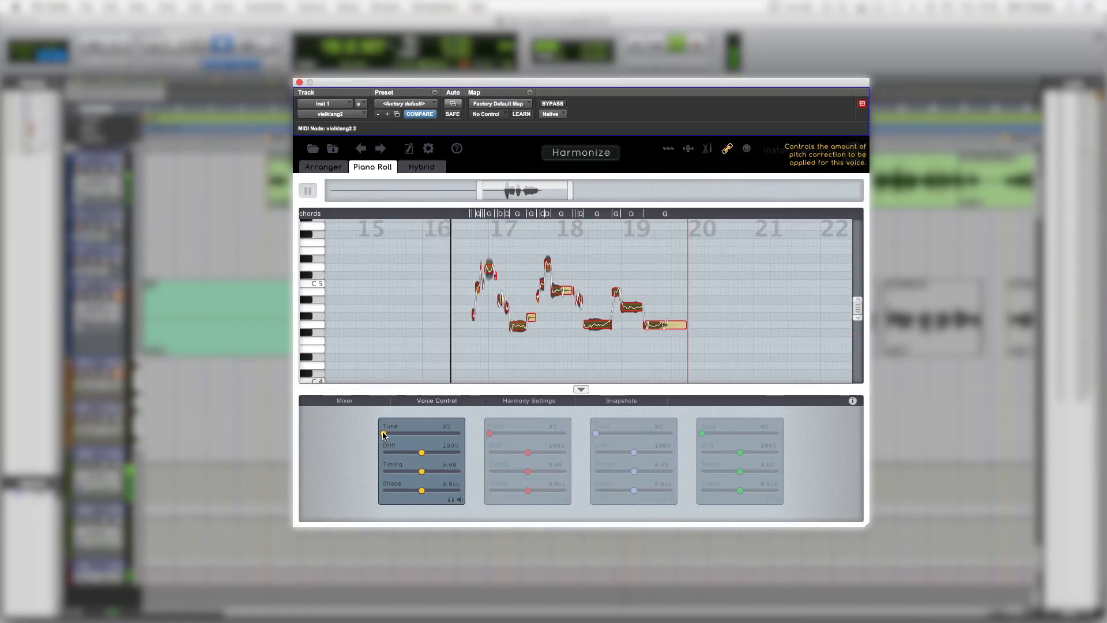
{"action": "left_click_drag", "start_coordinate": [383, 433], "coordinate": [476, 425]}
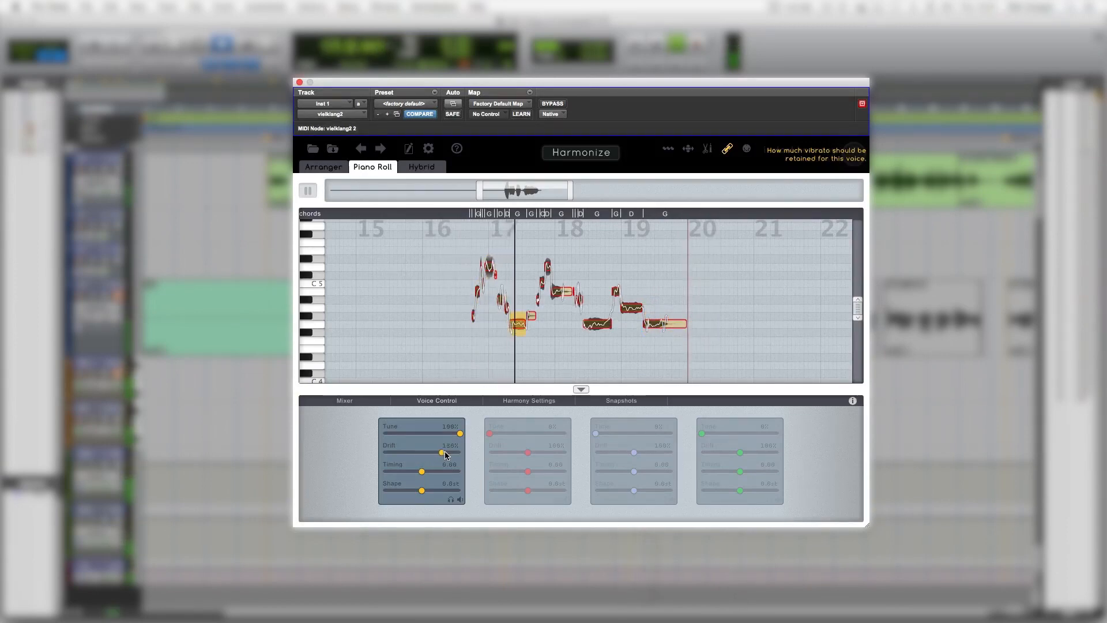
Step: Compare the lead voice's Drift at 0% and 200% during playback, ending at 0%
{"action": "left_click_drag", "start_coordinate": [419, 455], "coordinate": [365, 454]}
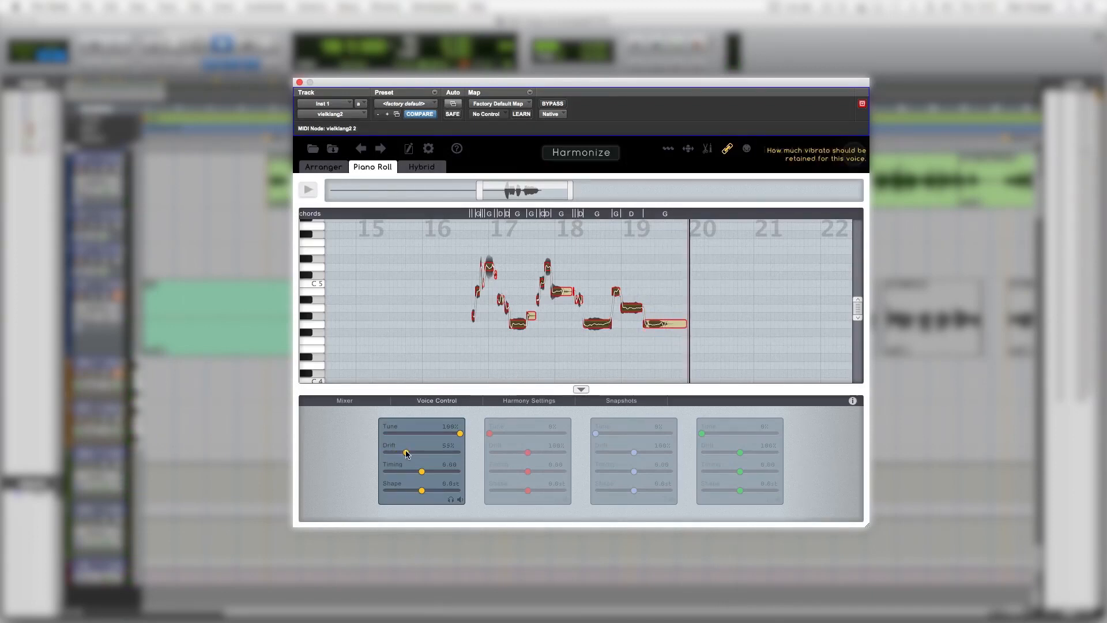
{"action": "left_click_drag", "start_coordinate": [406, 452], "coordinate": [386, 453]}
{"action": "key", "text": "space"}
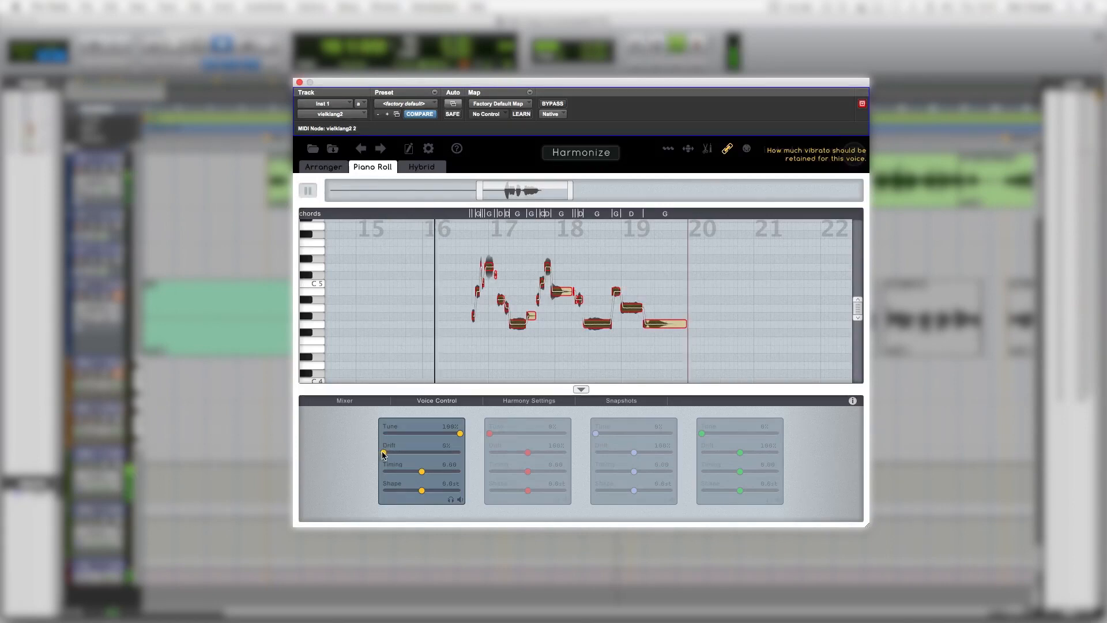
{"action": "left_click_drag", "start_coordinate": [379, 452], "coordinate": [481, 451]}
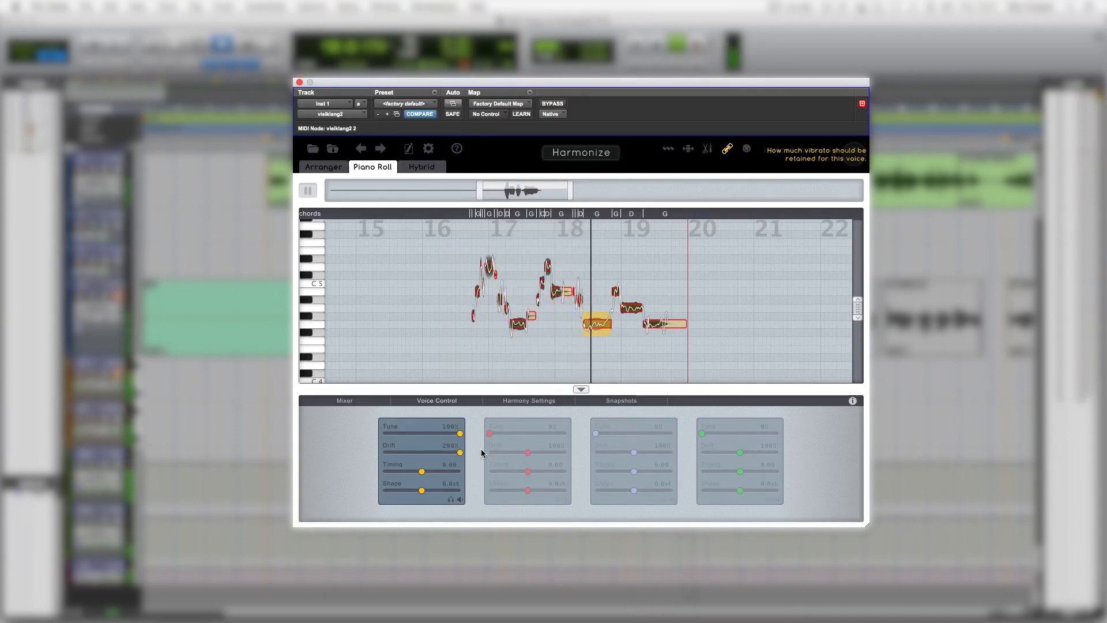
{"action": "left_click_drag", "start_coordinate": [460, 452], "coordinate": [371, 453]}
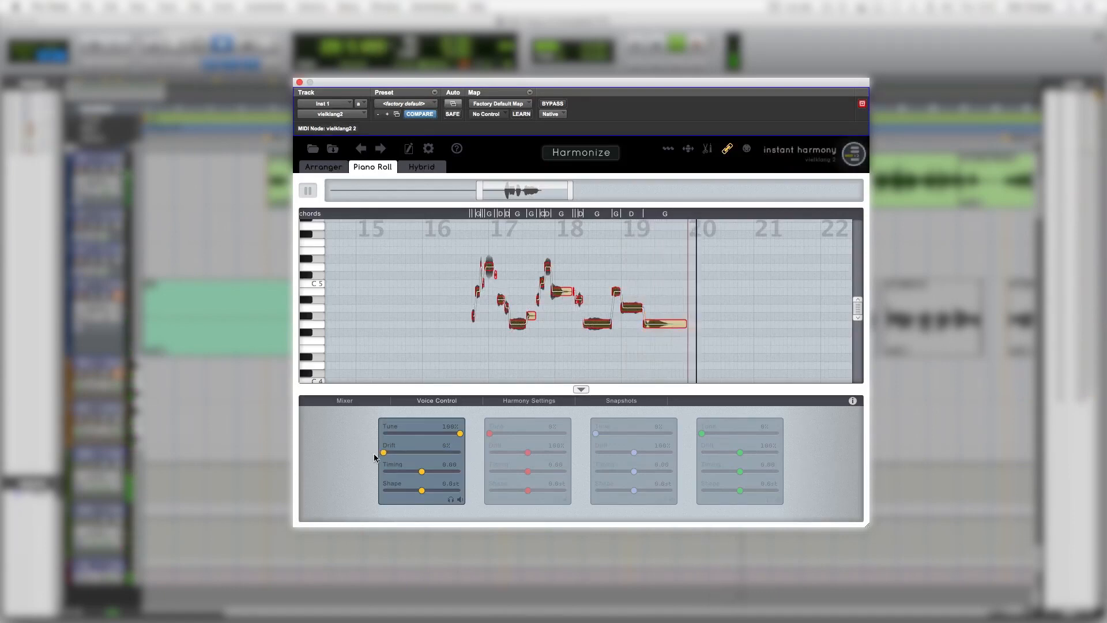
{"action": "key", "text": "space"}
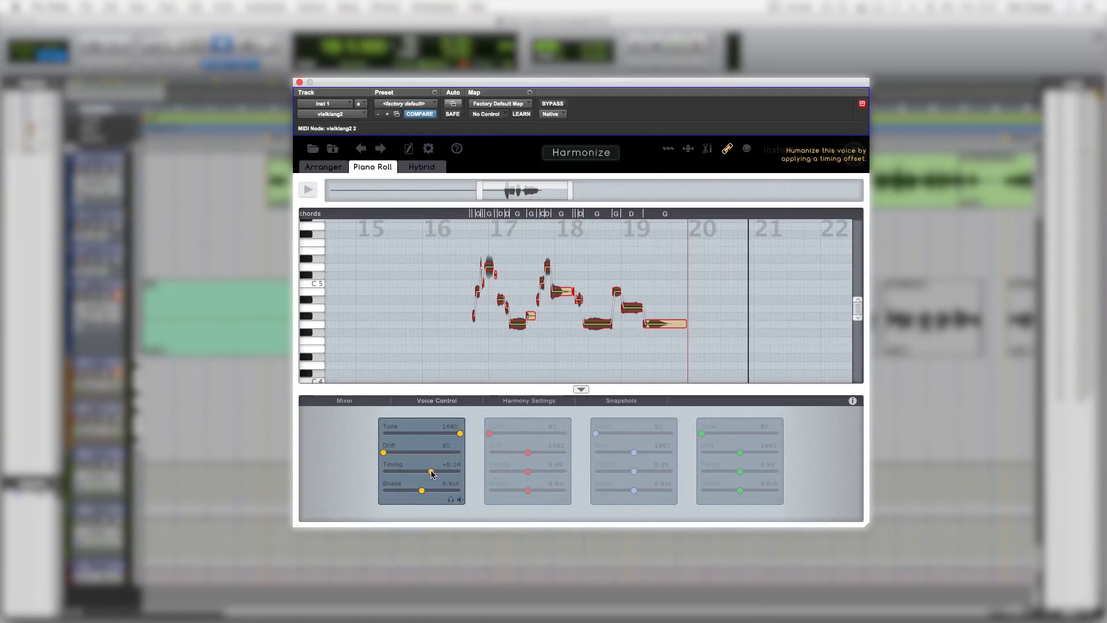
Step: Try a larger positive Timing offset on the lead voice during playback, ending at -0.02
{"action": "key", "text": "space"}
{"action": "left_click_drag", "start_coordinate": [432, 472], "coordinate": [455, 473]}
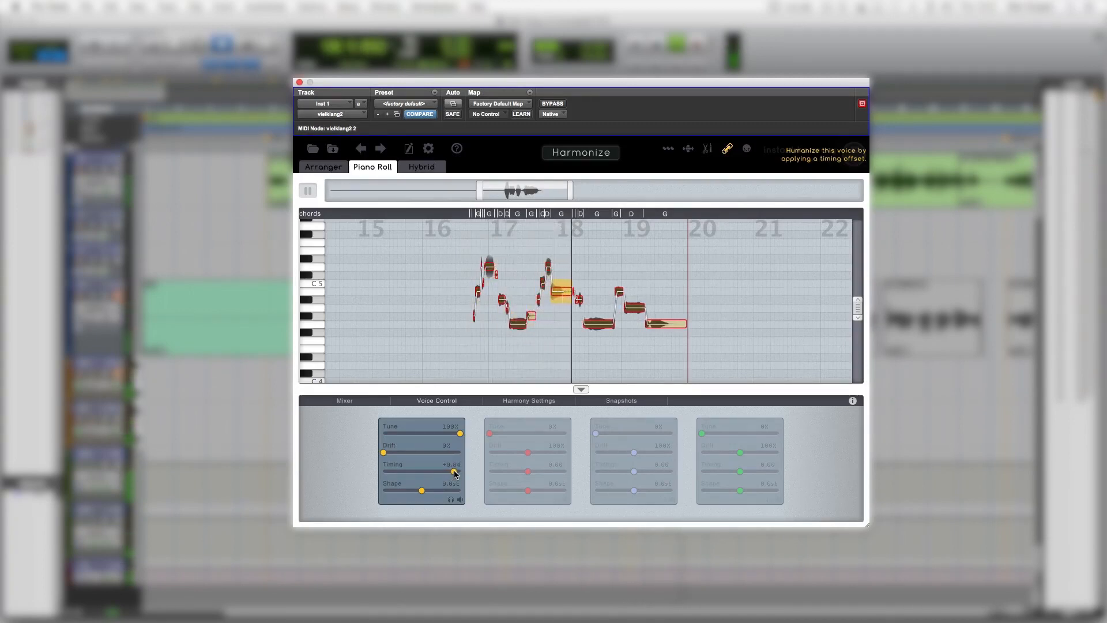
{"action": "left_click_drag", "start_coordinate": [455, 472], "coordinate": [422, 476]}
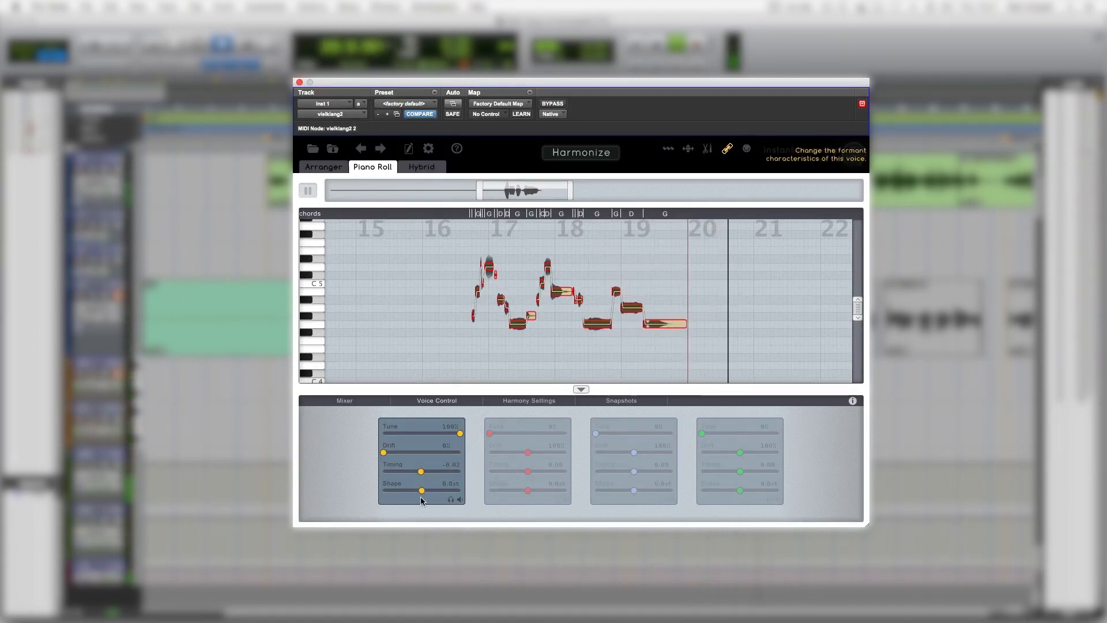
Step: Audition negative and positive Shape values on the lead voice, ending at about -3.3 st, and leave its Drift at 0%
{"action": "left_click_drag", "start_coordinate": [421, 491], "coordinate": [420, 491]}
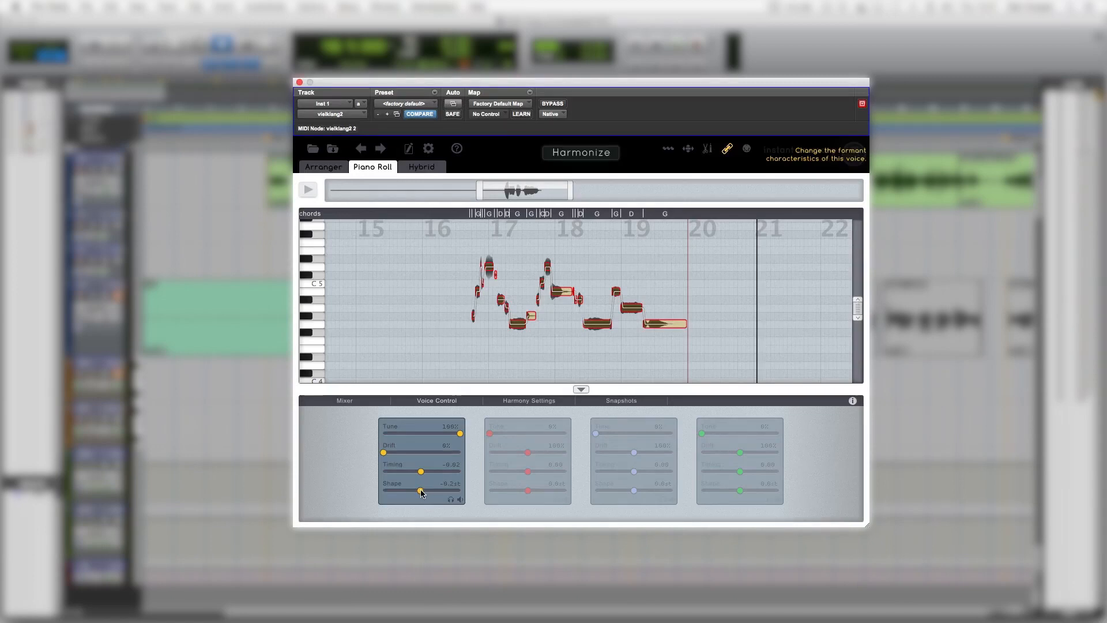
{"action": "key", "text": "space"}
{"action": "left_click_drag", "start_coordinate": [420, 491], "coordinate": [400, 491]}
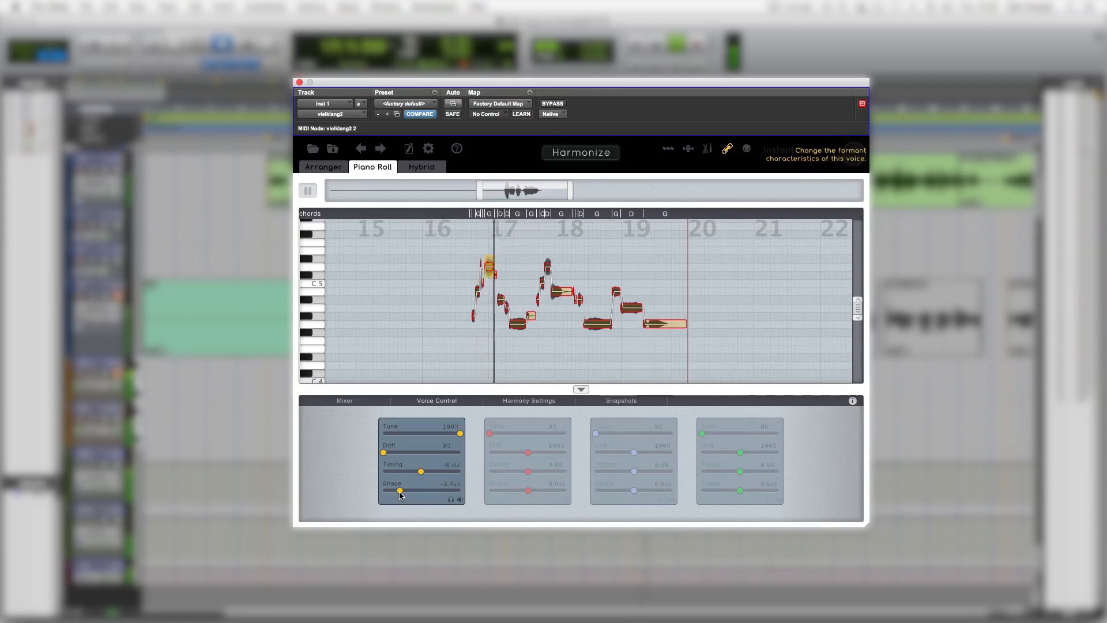
{"action": "left_click_drag", "start_coordinate": [399, 491], "coordinate": [433, 500]}
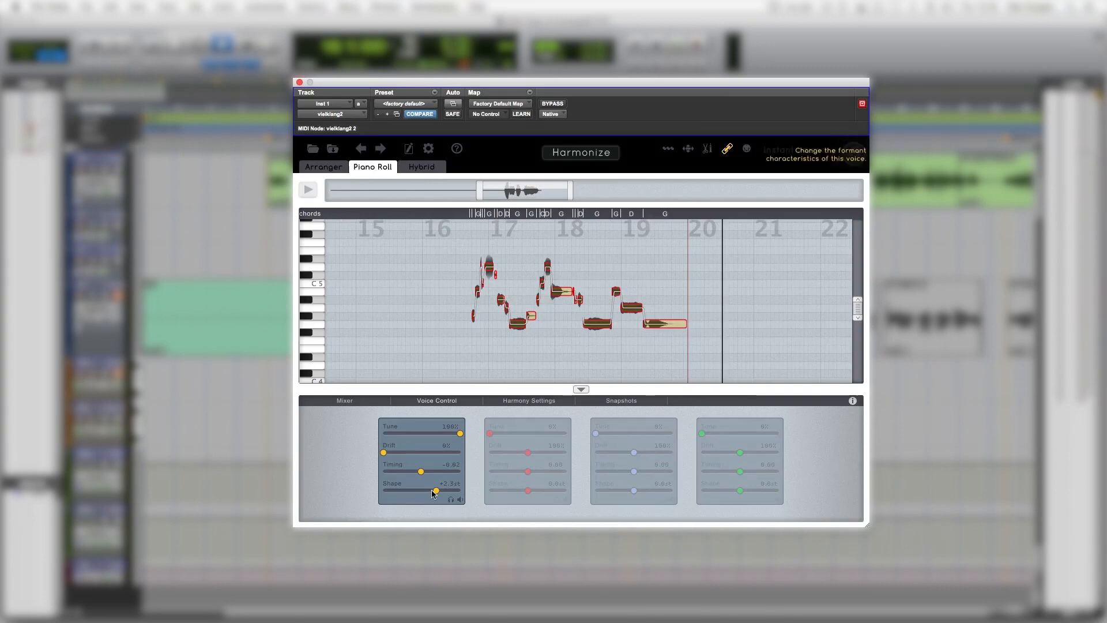
{"action": "left_click_drag", "start_coordinate": [435, 491], "coordinate": [400, 496]}
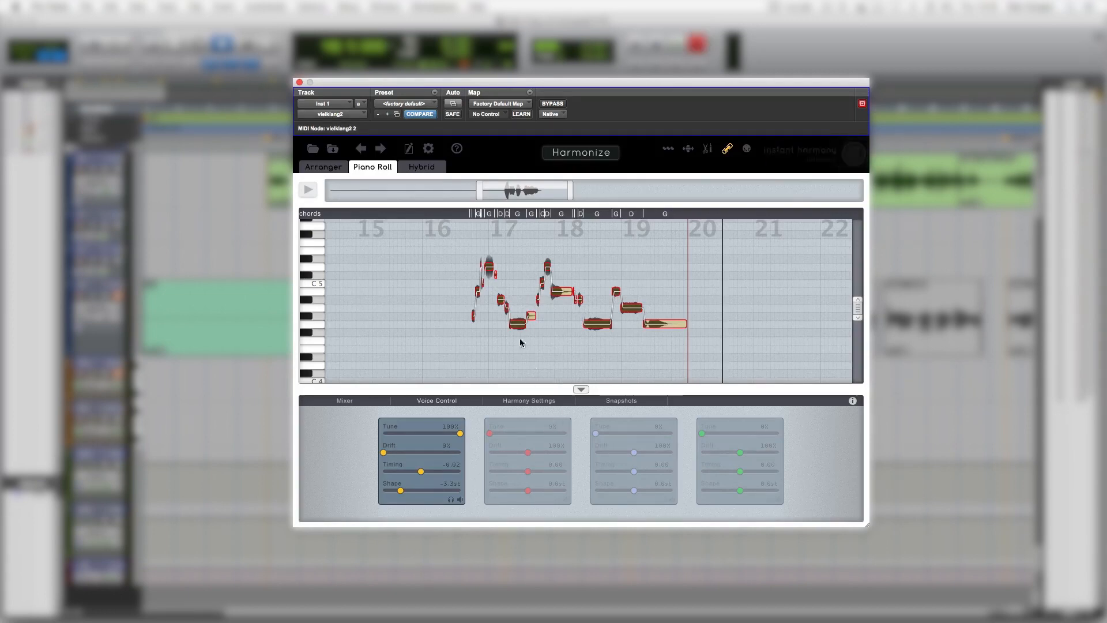
{"action": "mouse_move", "coordinate": [439, 443]}
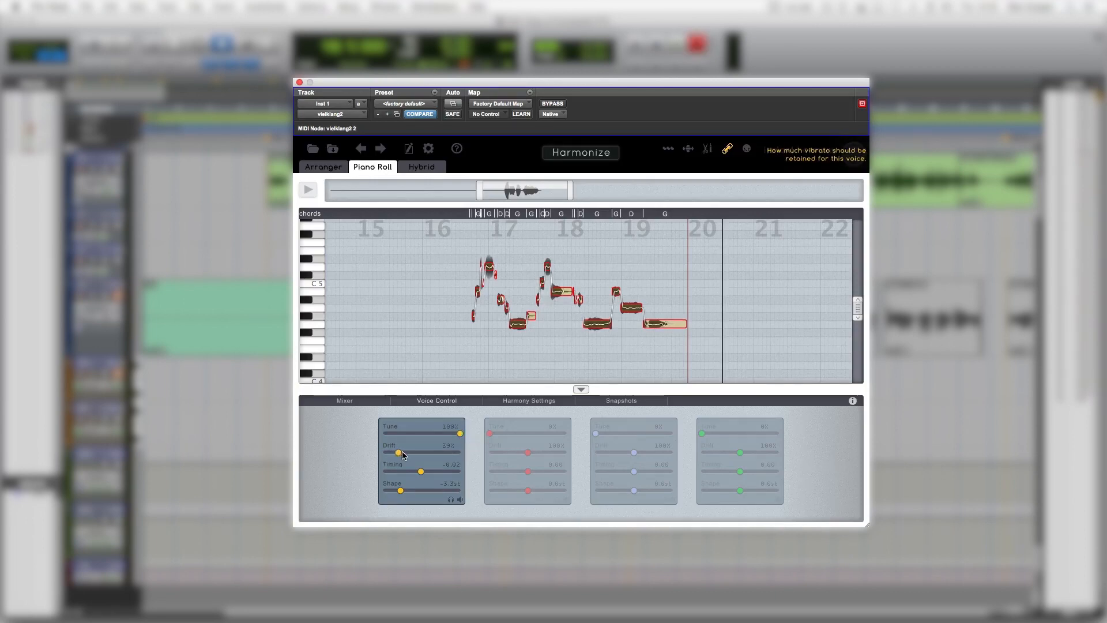
{"action": "left_click_drag", "start_coordinate": [403, 455], "coordinate": [382, 454]}
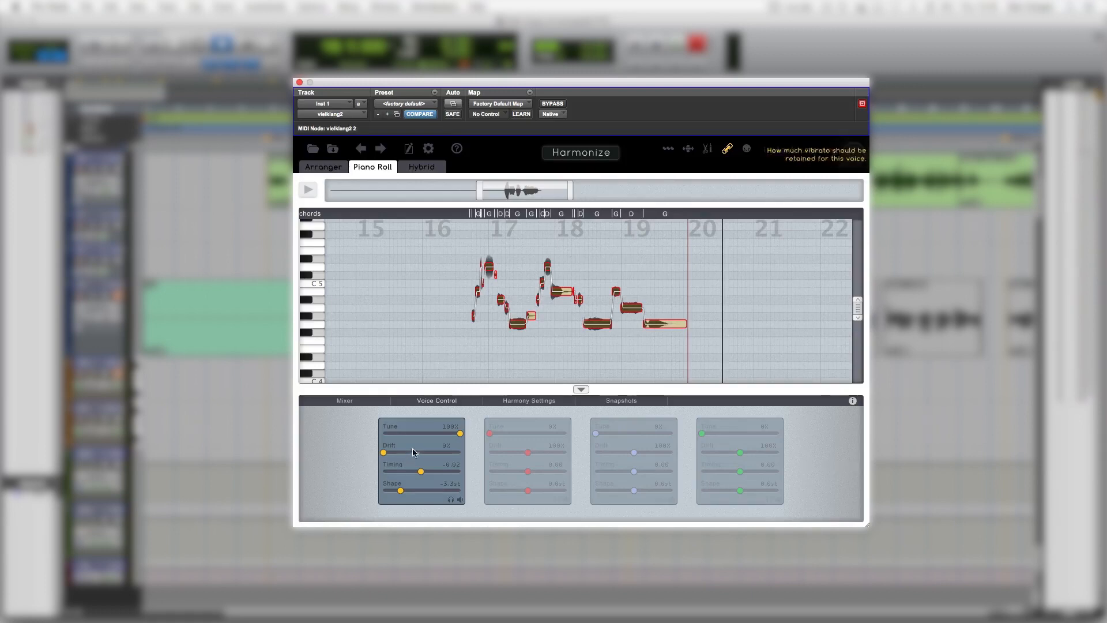
Step: Harmonize the vocal phrase and play back the generated harmony voices up to bar 20
{"action": "left_click", "coordinate": [581, 153]}
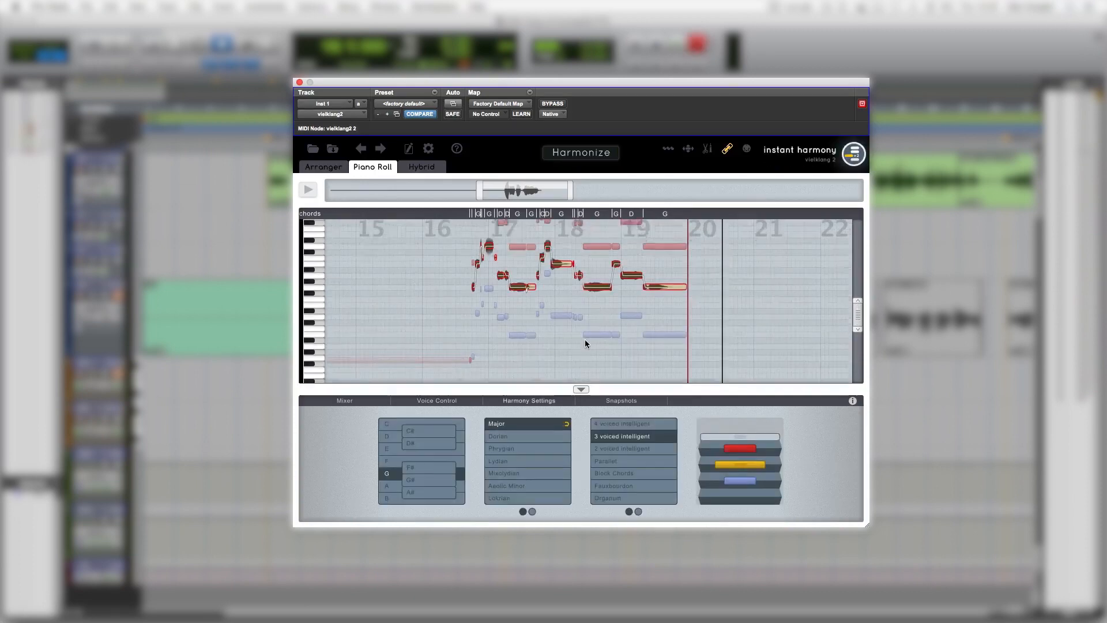
{"action": "scroll", "coordinate": [585, 344], "scroll_direction": "up", "scroll_amount": 1}
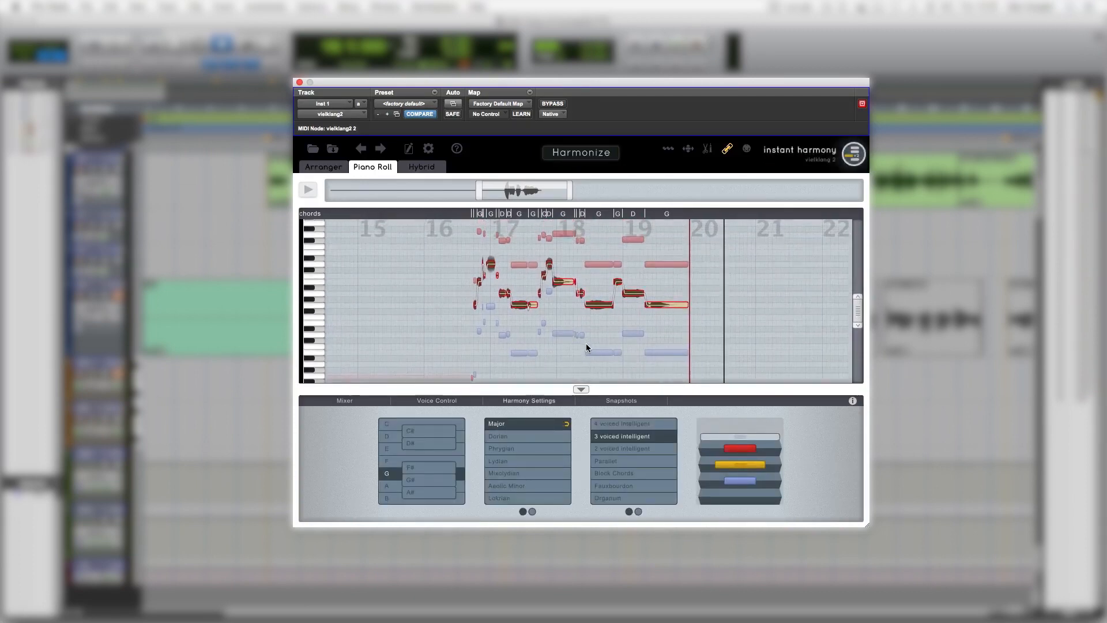
{"action": "scroll", "coordinate": [586, 344], "scroll_direction": "up", "scroll_amount": 1}
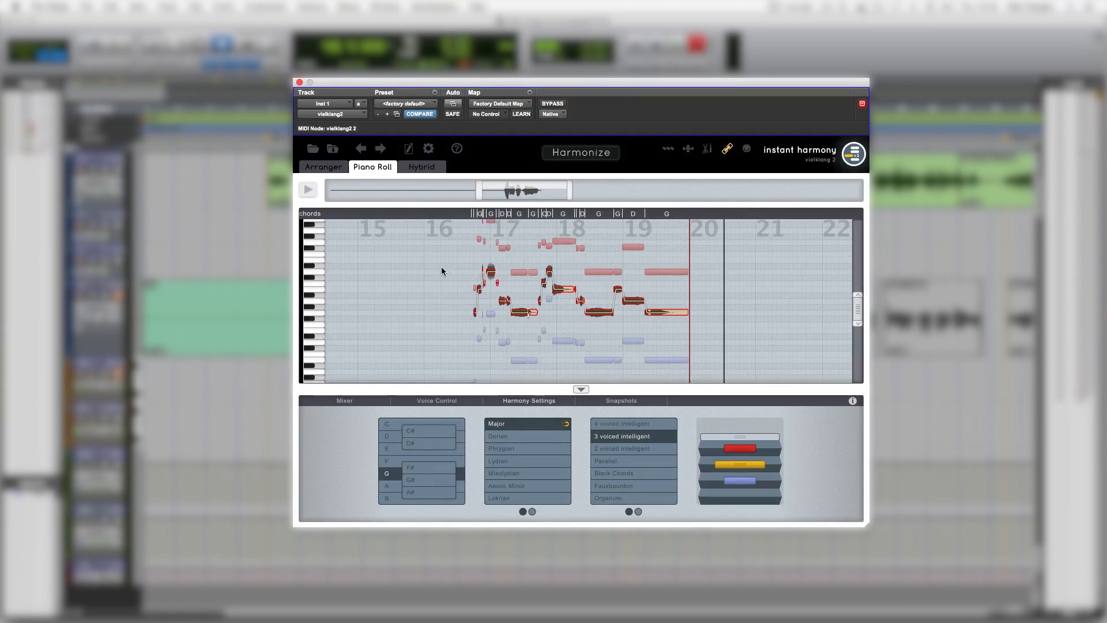
{"action": "key", "text": "space"}
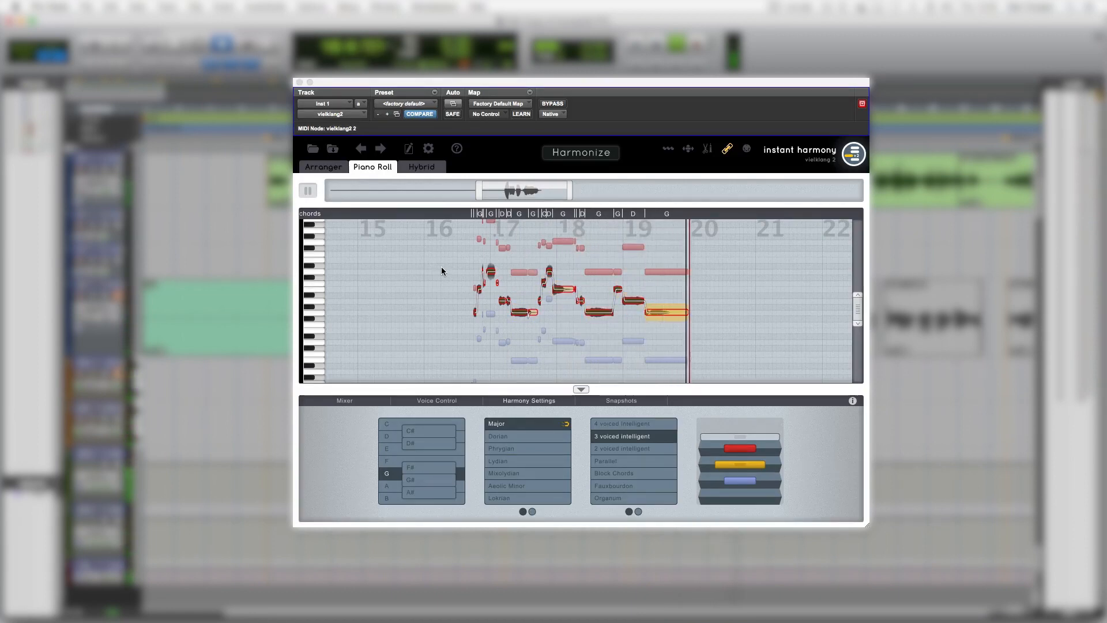
{"action": "key", "text": "space"}
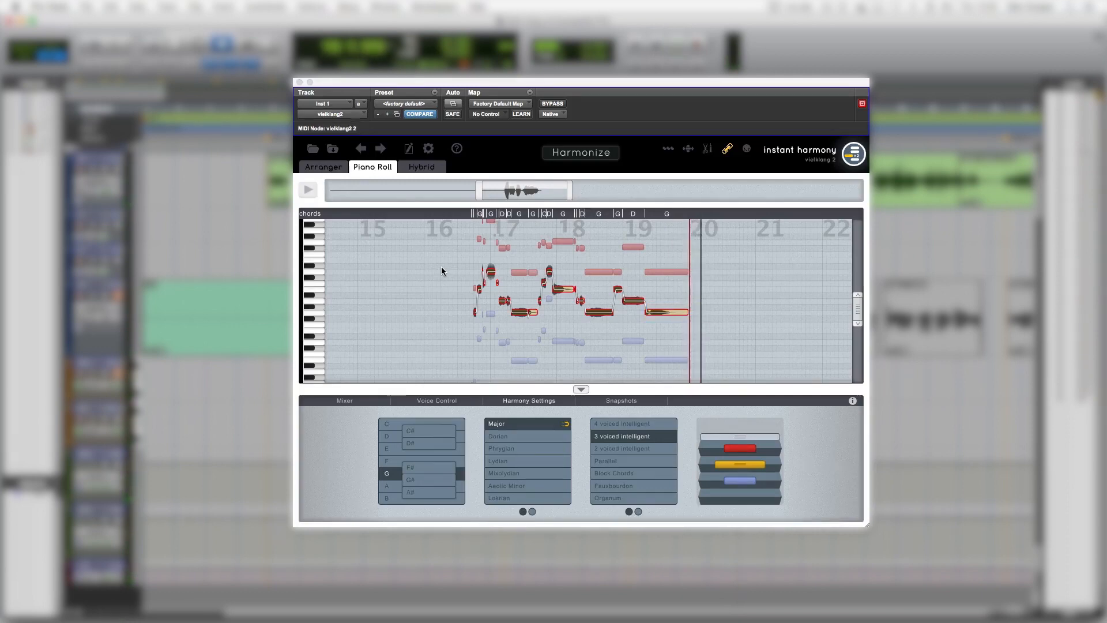
Step: Change the harmony type to 4 voiced intelligent and audition the phrase
{"action": "left_click", "coordinate": [633, 425]}
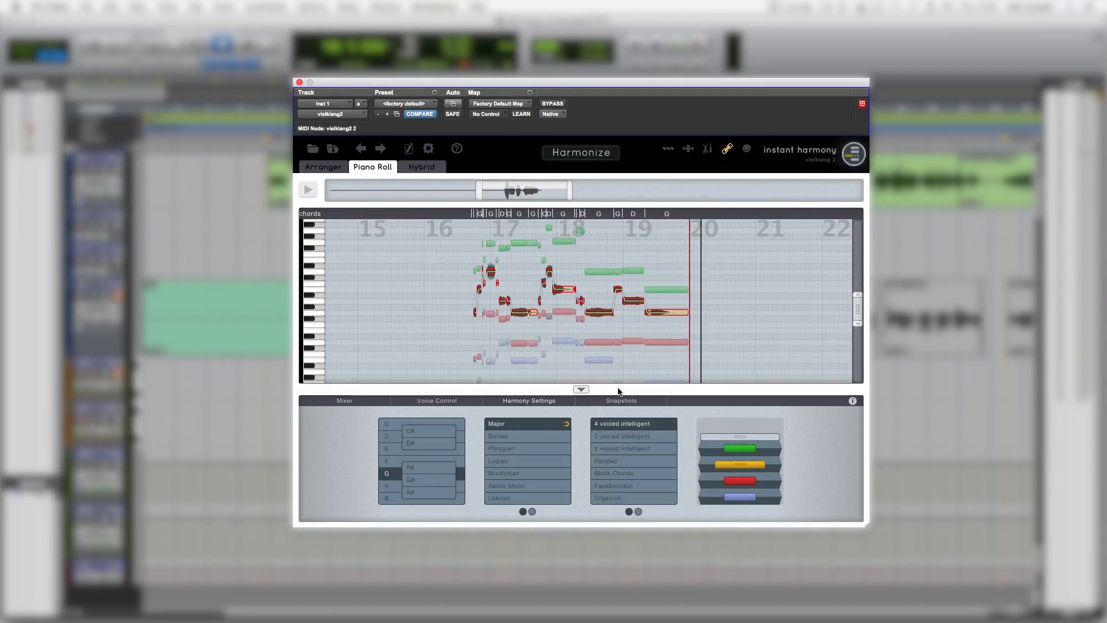
{"action": "key", "text": "space"}
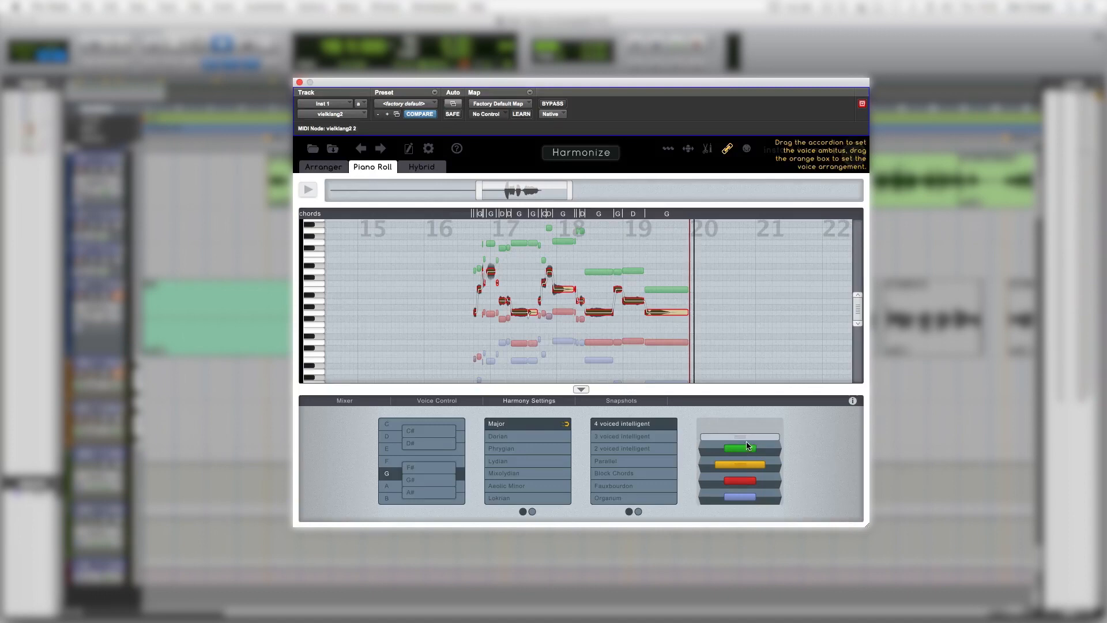
Step: Switch the harmony type to 2 voiced intelligent with a narrowed voice ambitus and audition the phrase
{"action": "mouse_move", "coordinate": [744, 438]}
{"action": "left_mouse_down"}
{"action": "mouse_move", "coordinate": [746, 469]}
{"action": "mouse_move", "coordinate": [745, 453]}
{"action": "left_mouse_up"}
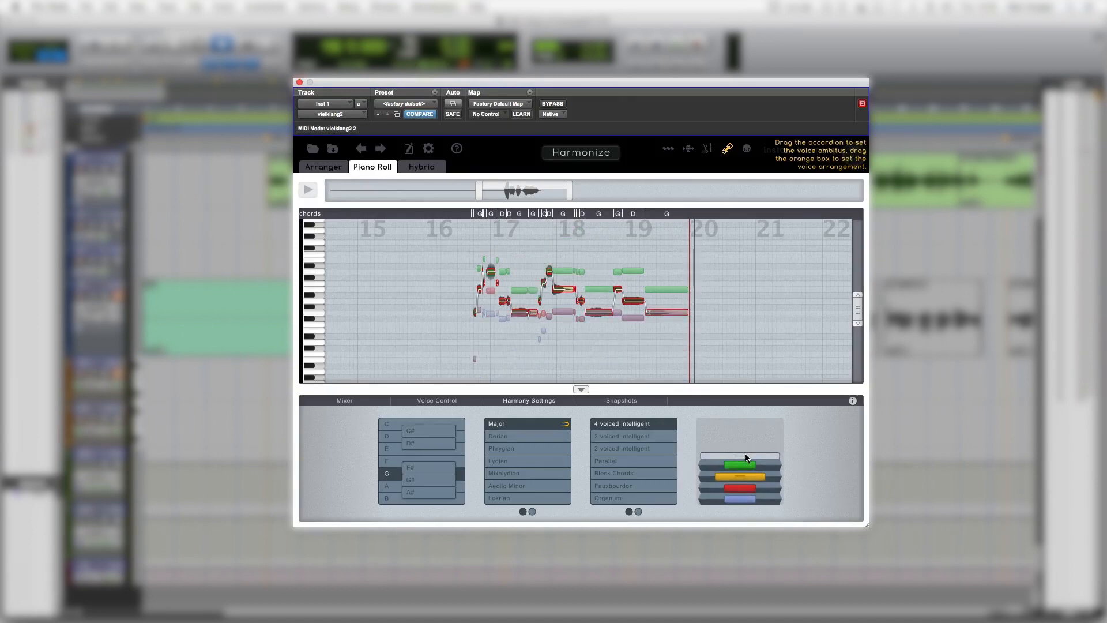
{"action": "left_click", "coordinate": [637, 451]}
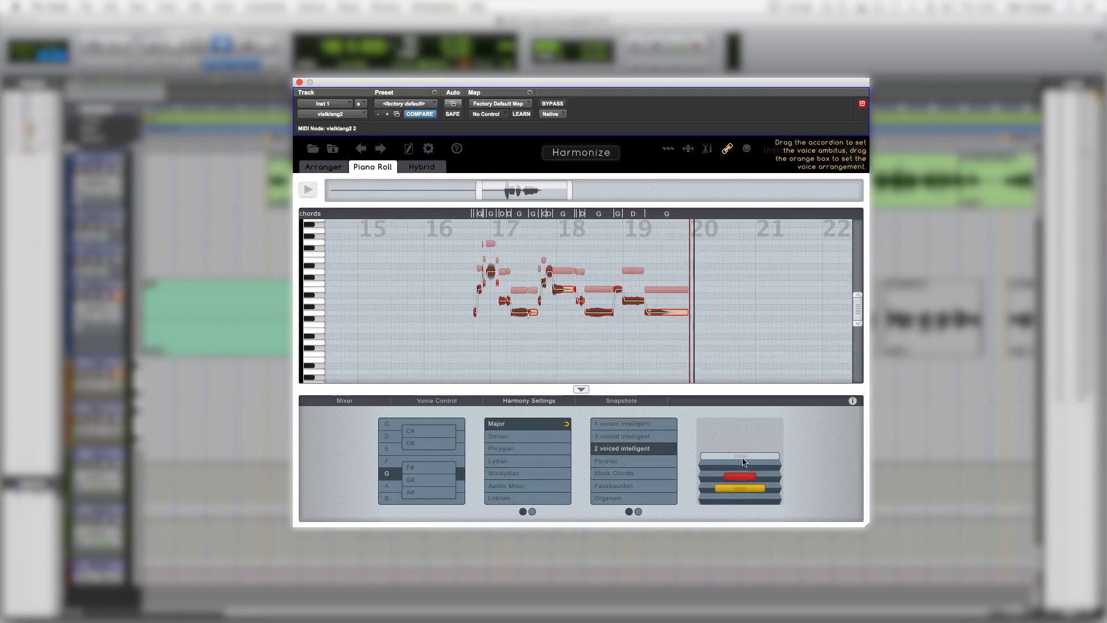
{"action": "left_click_drag", "start_coordinate": [739, 456], "coordinate": [748, 490]}
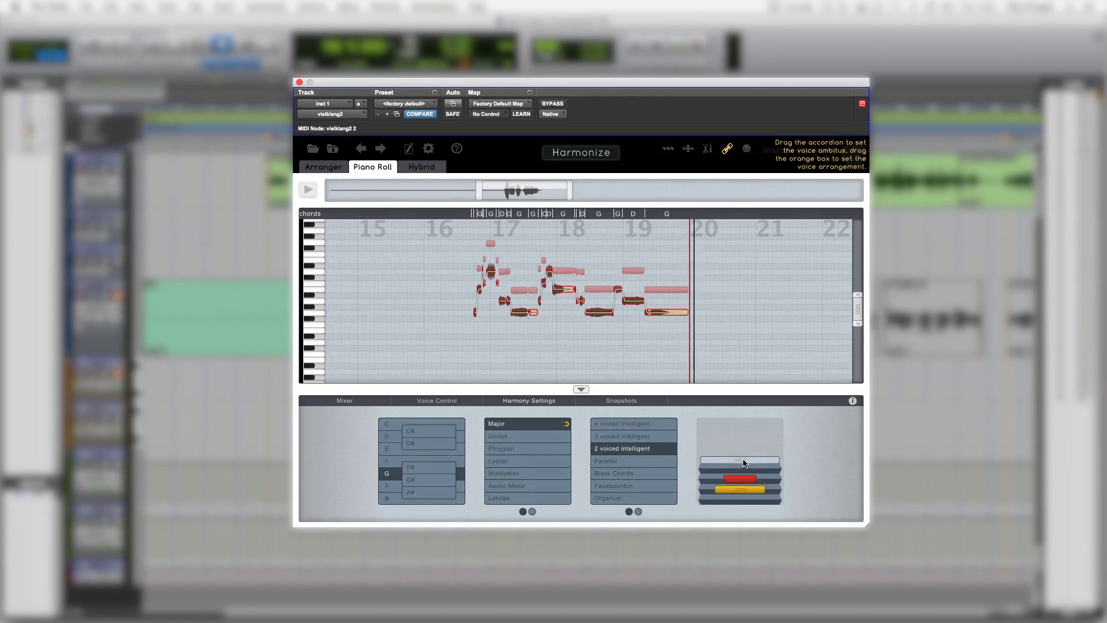
{"action": "key", "text": "space"}
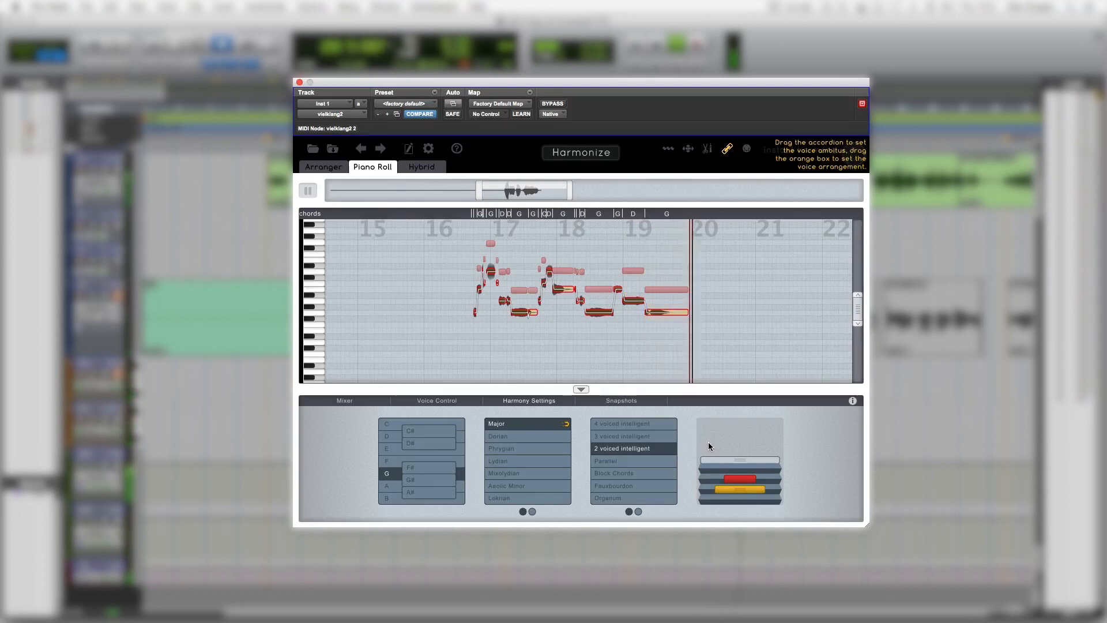
{"action": "key", "text": "space"}
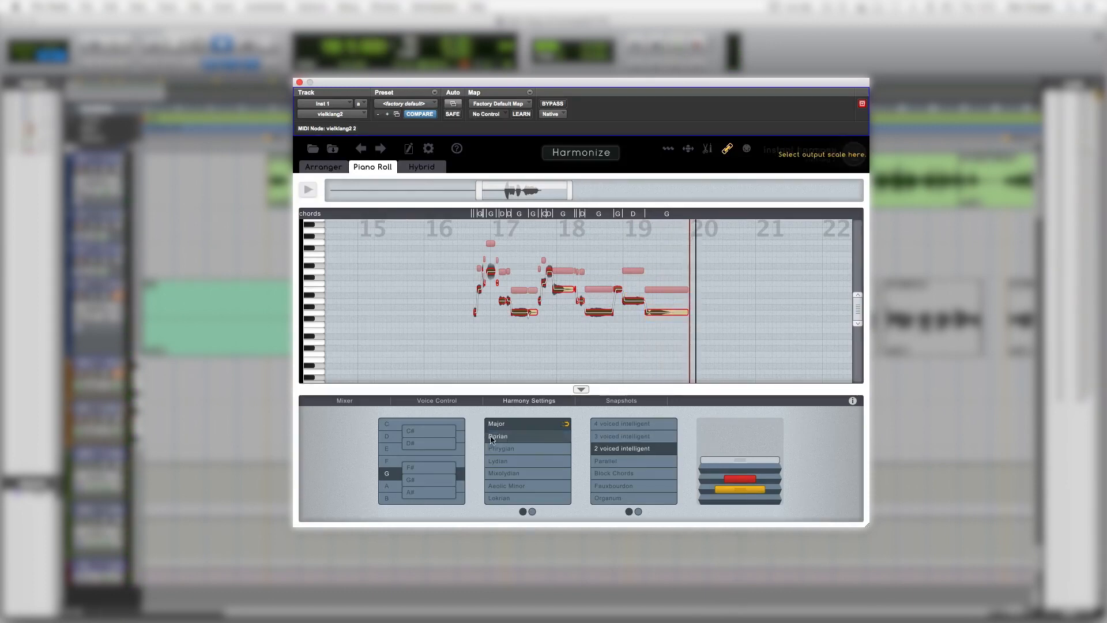
Step: Pan the second voice to the centre and lower its level in the mixer during playback
{"action": "left_click", "coordinate": [358, 400]}
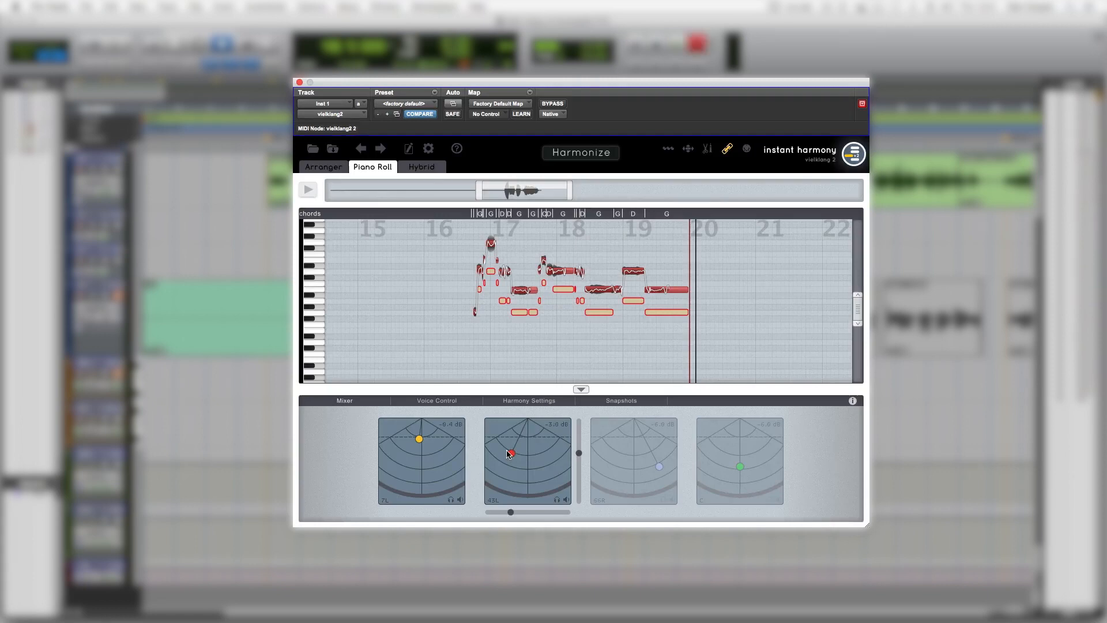
{"action": "key", "text": "space"}
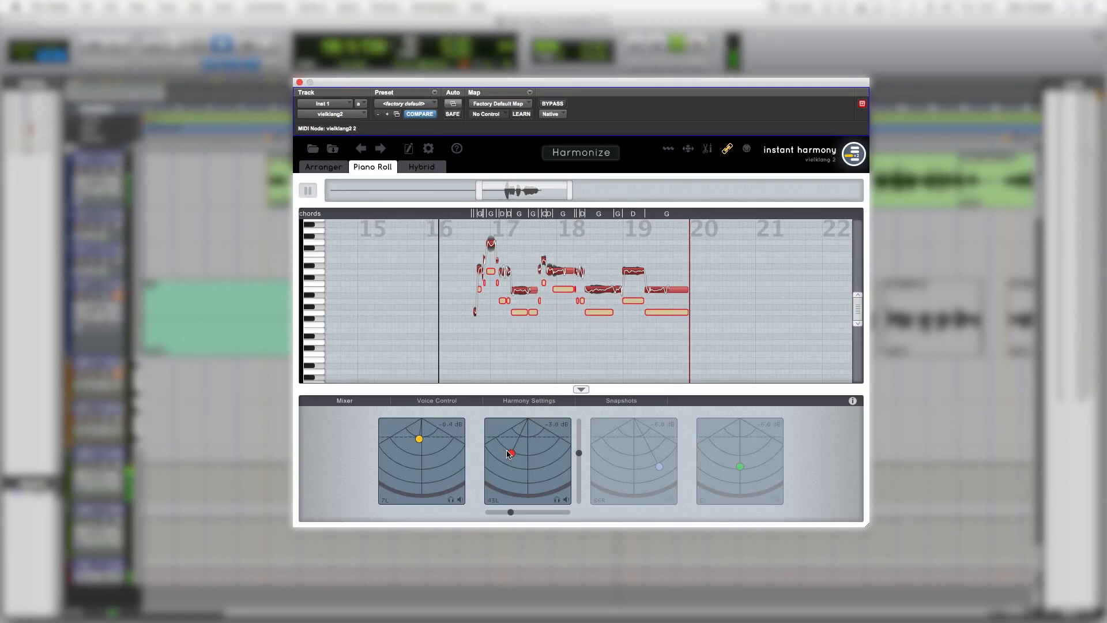
{"action": "left_click_drag", "start_coordinate": [509, 454], "coordinate": [532, 470]}
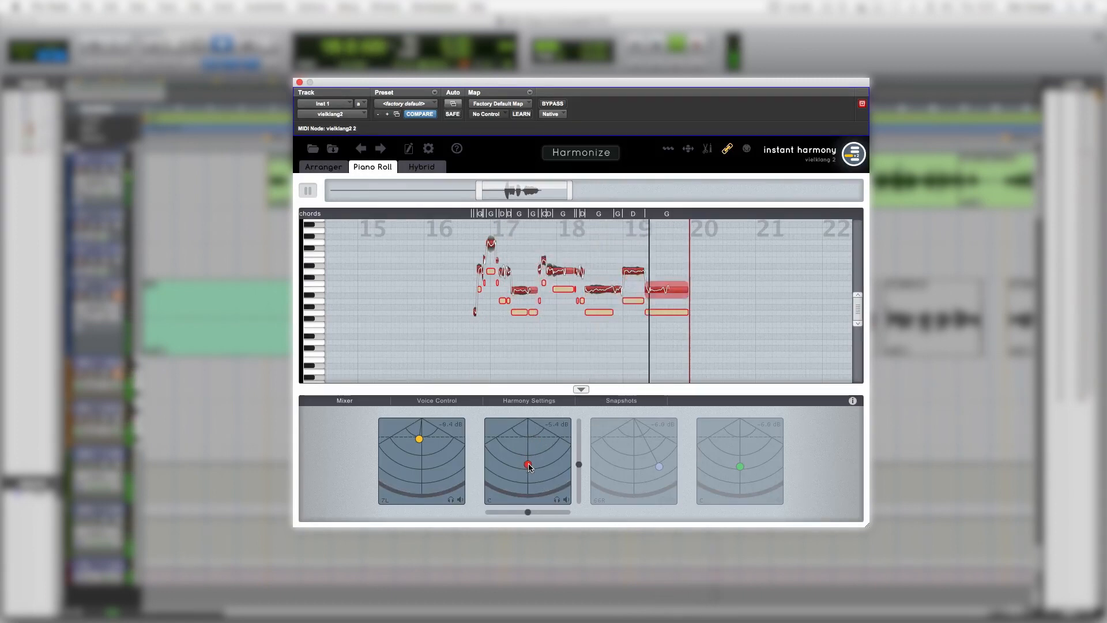
Step: Set the second voice's Tune to about 91% and Drift to about 10%, and audition the phrase
{"action": "left_click", "coordinate": [448, 400]}
{"action": "left_click", "coordinate": [490, 429]}
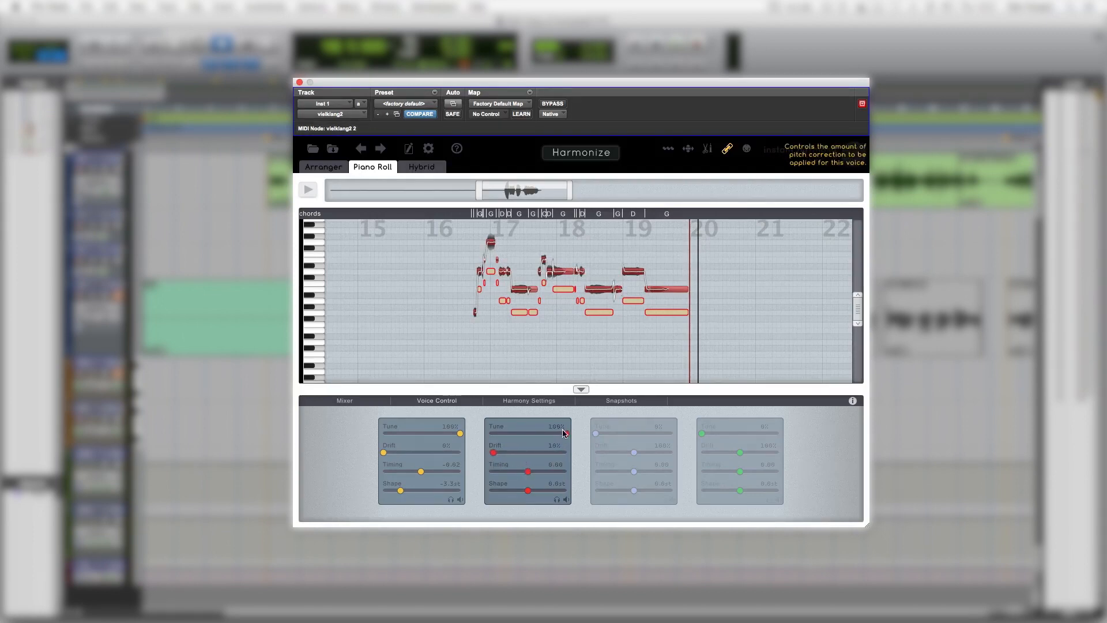
{"action": "key", "text": "space"}
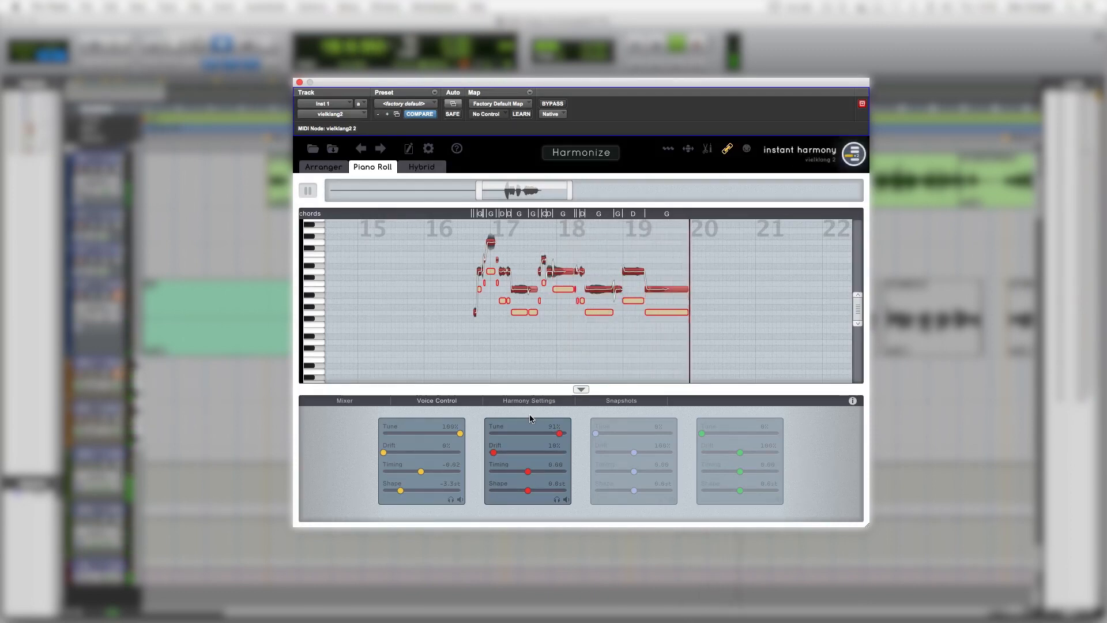
{"action": "key", "text": "space"}
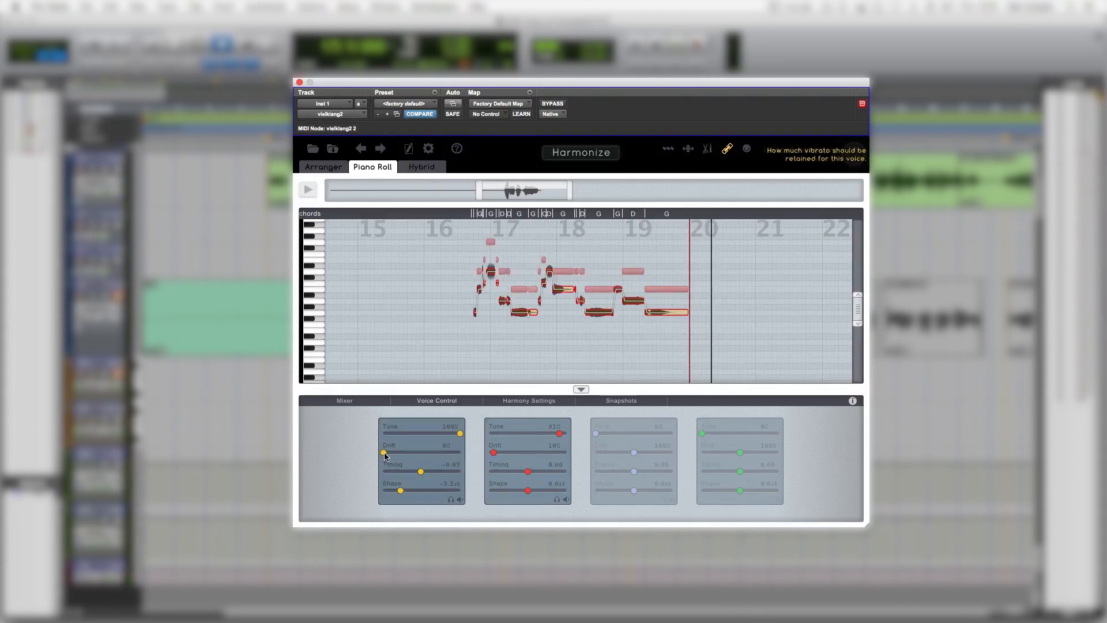
Step: Set the lead voice's Drift to about 83% and Tune to about 79%, and play back the result
{"action": "left_click_drag", "start_coordinate": [405, 457], "coordinate": [416, 458]}
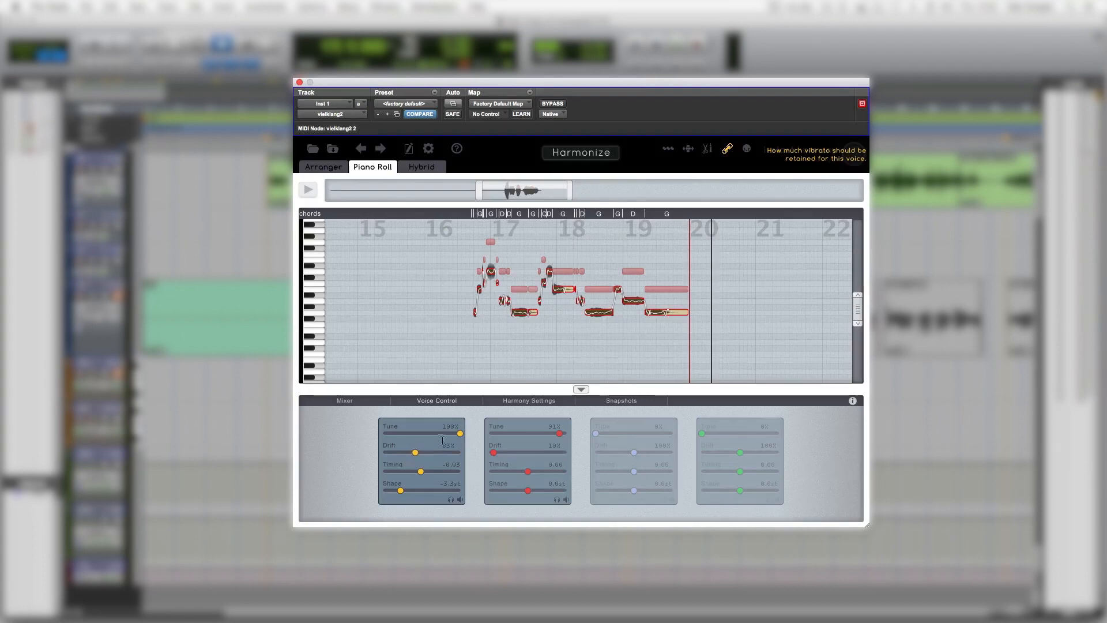
{"action": "left_click_drag", "start_coordinate": [453, 436], "coordinate": [445, 438]}
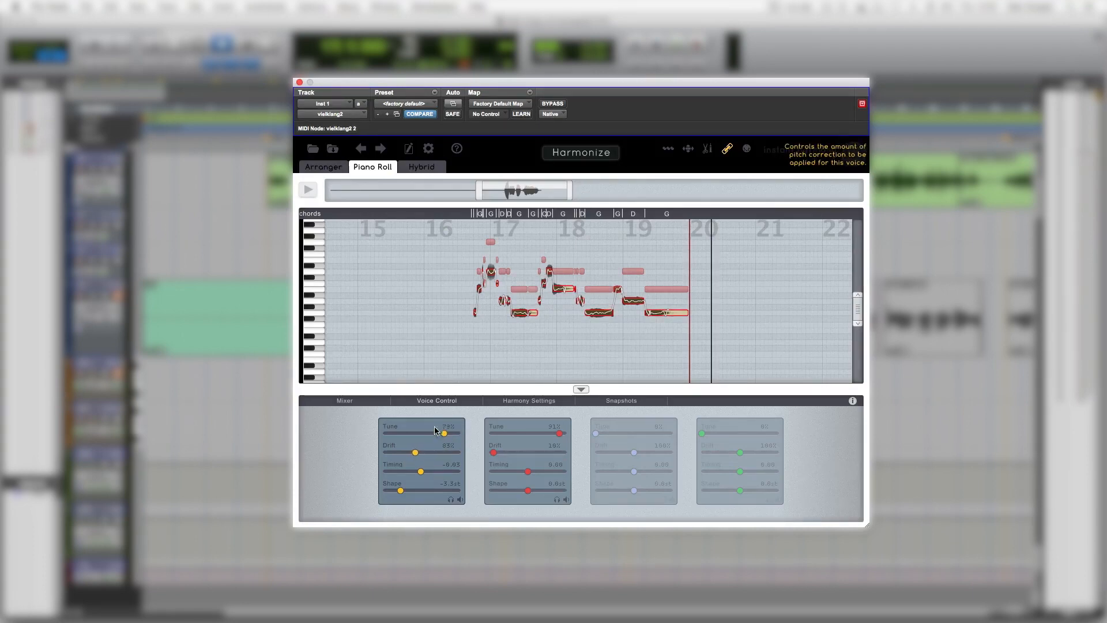
{"action": "key", "text": "space"}
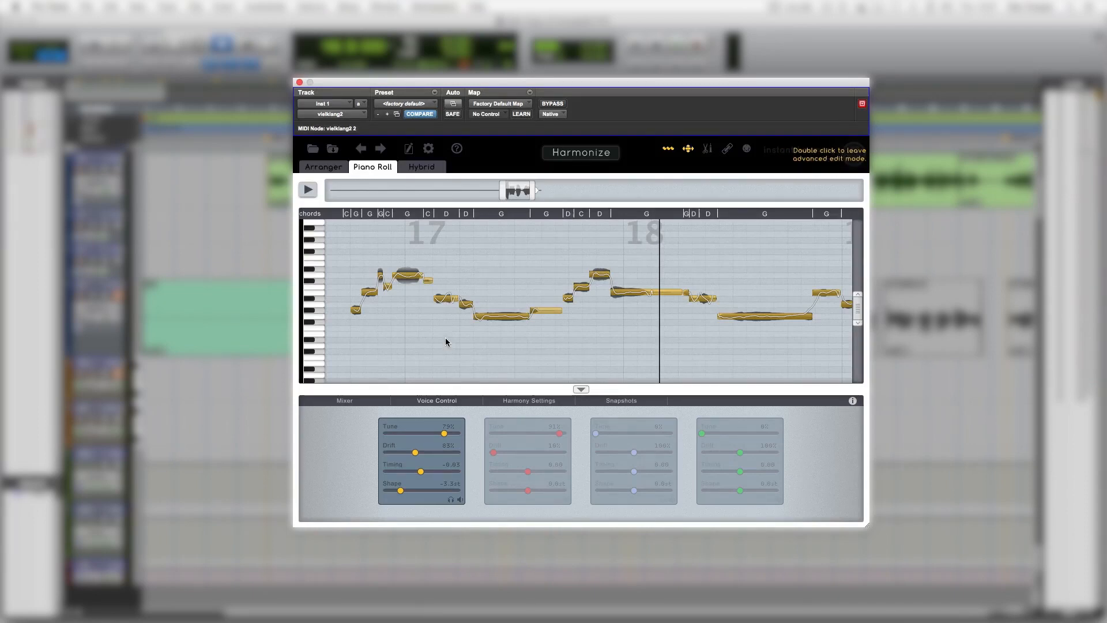
Step: Lower the lead note under the first D chord after bar 17 to A and adjust its vibrato start amplitude
{"action": "scroll", "coordinate": [445, 340], "scroll_direction": "up", "scroll_amount": 6}
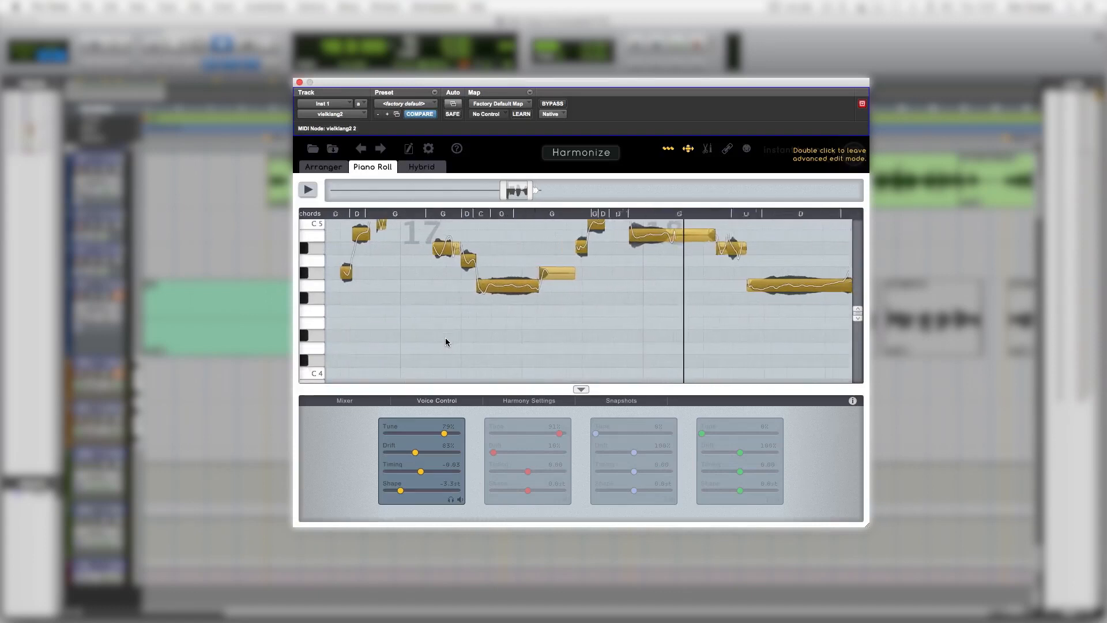
{"action": "scroll", "coordinate": [445, 341], "scroll_direction": "up", "scroll_amount": 5}
{"action": "scroll", "coordinate": [445, 341], "scroll_direction": "up", "scroll_amount": 2}
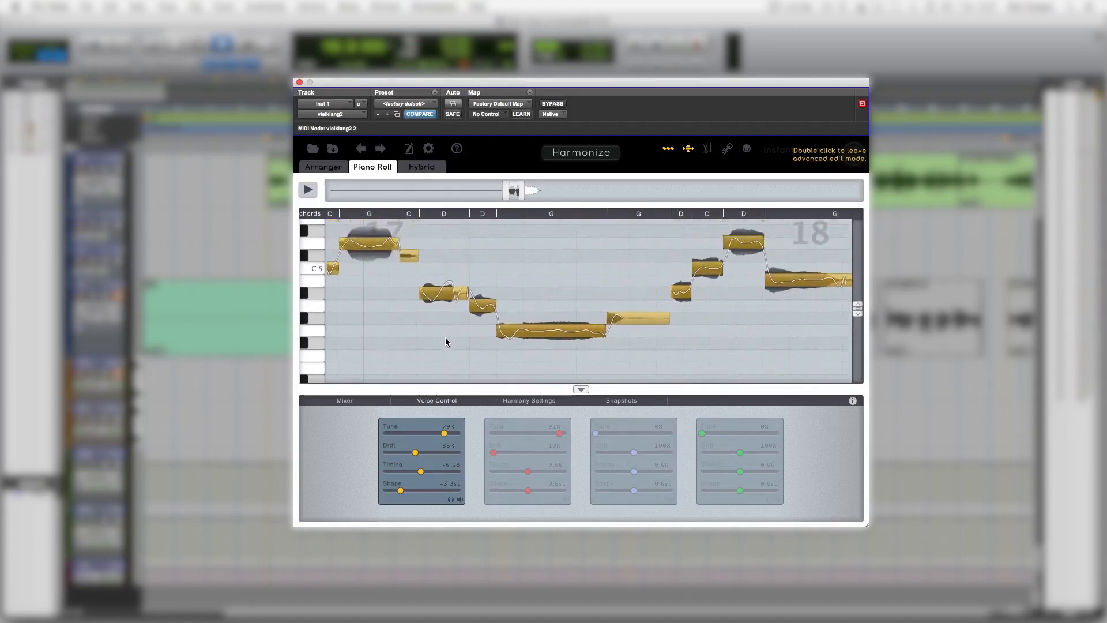
{"action": "scroll", "coordinate": [445, 341], "scroll_direction": "left", "scroll_amount": 5}
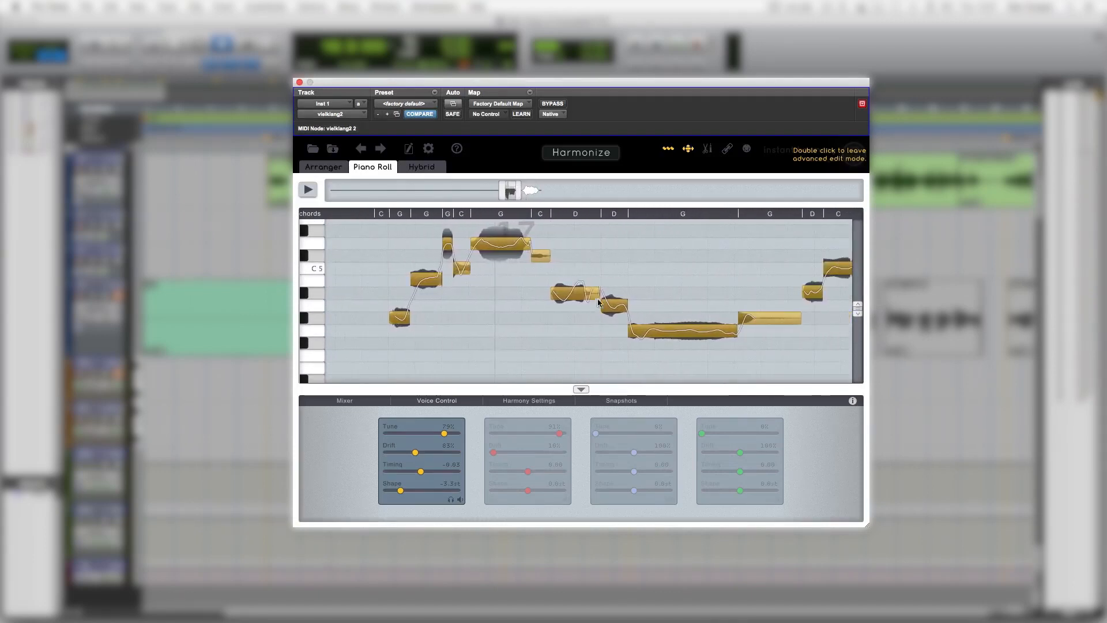
{"action": "mouse_move", "coordinate": [573, 293]}
{"action": "left_click_drag", "start_coordinate": [572, 293], "coordinate": [571, 299]}
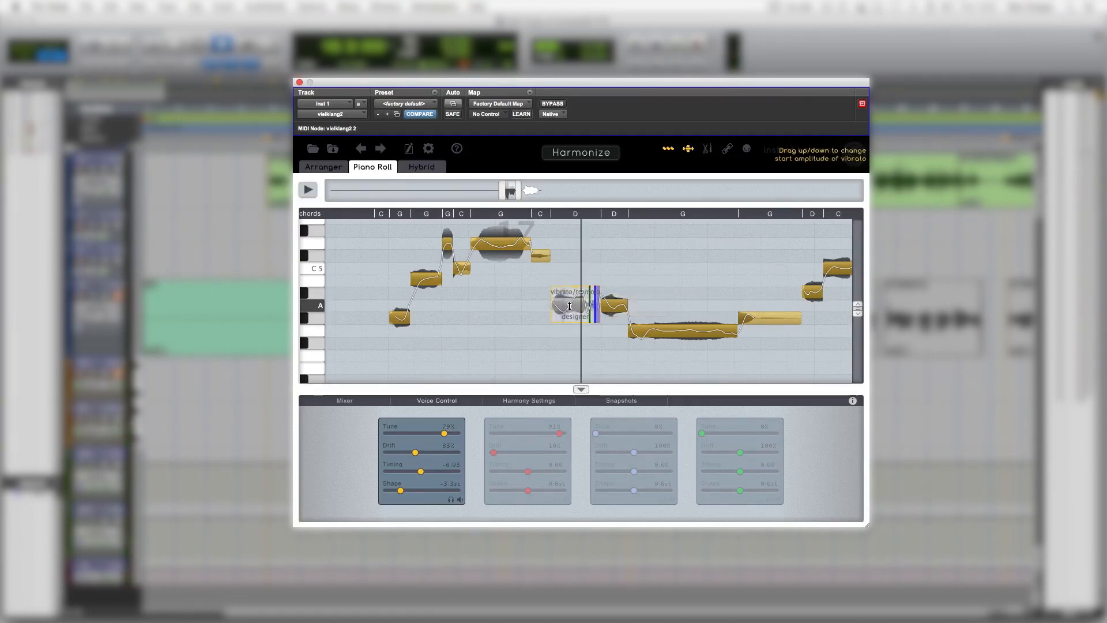
{"action": "left_click_drag", "start_coordinate": [569, 306], "coordinate": [575, 282]}
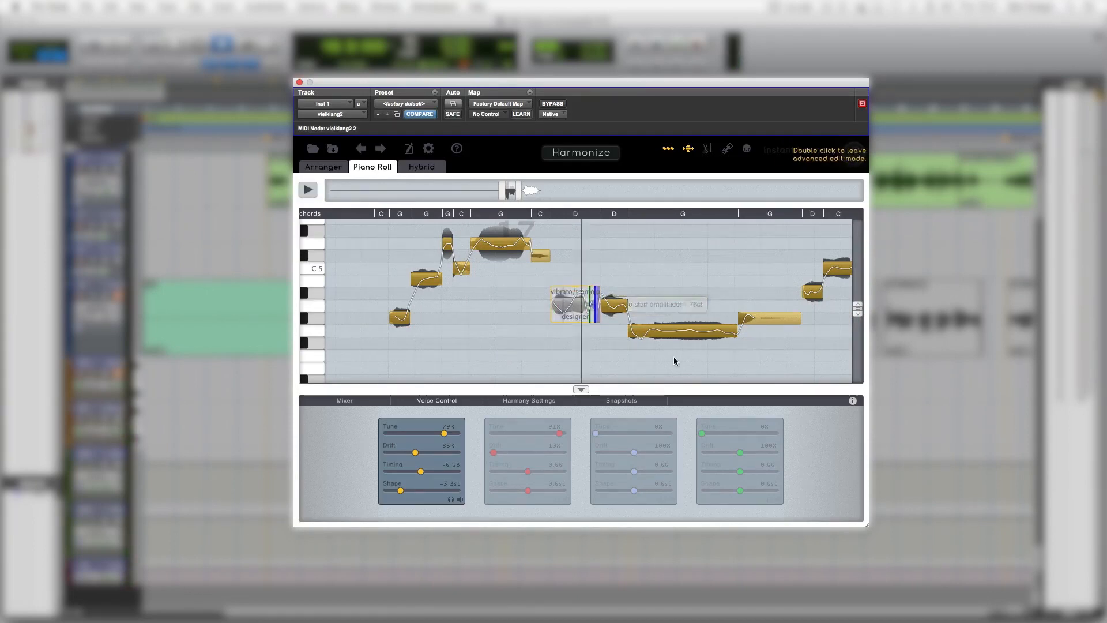
Step: Add vibrato with a start amplitude of 1.13 st to the long G note after bar 17 and audition it
{"action": "scroll", "coordinate": [673, 357], "scroll_direction": "right", "scroll_amount": 3}
{"action": "scroll", "coordinate": [634, 337], "scroll_direction": "right", "scroll_amount": 3}
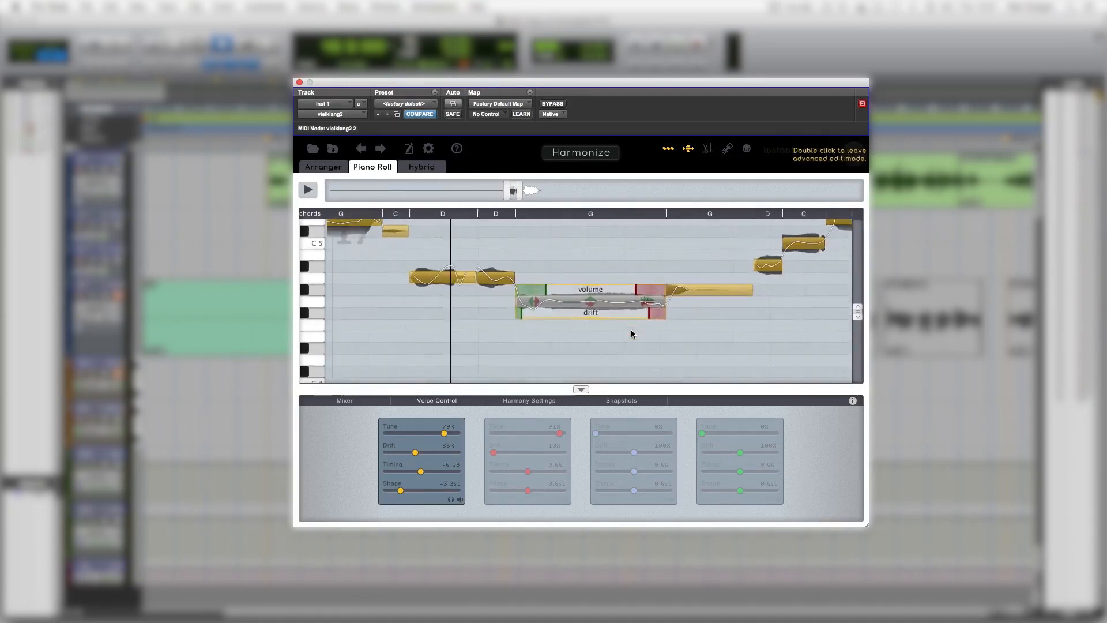
{"action": "double_click", "coordinate": [592, 298]}
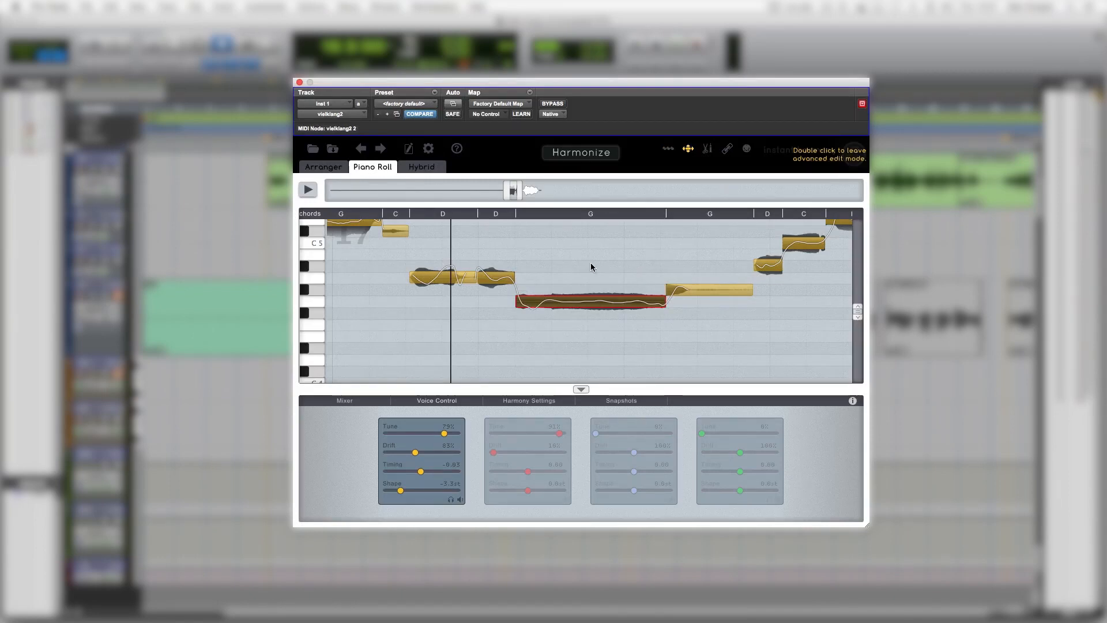
{"action": "left_click", "coordinate": [668, 150]}
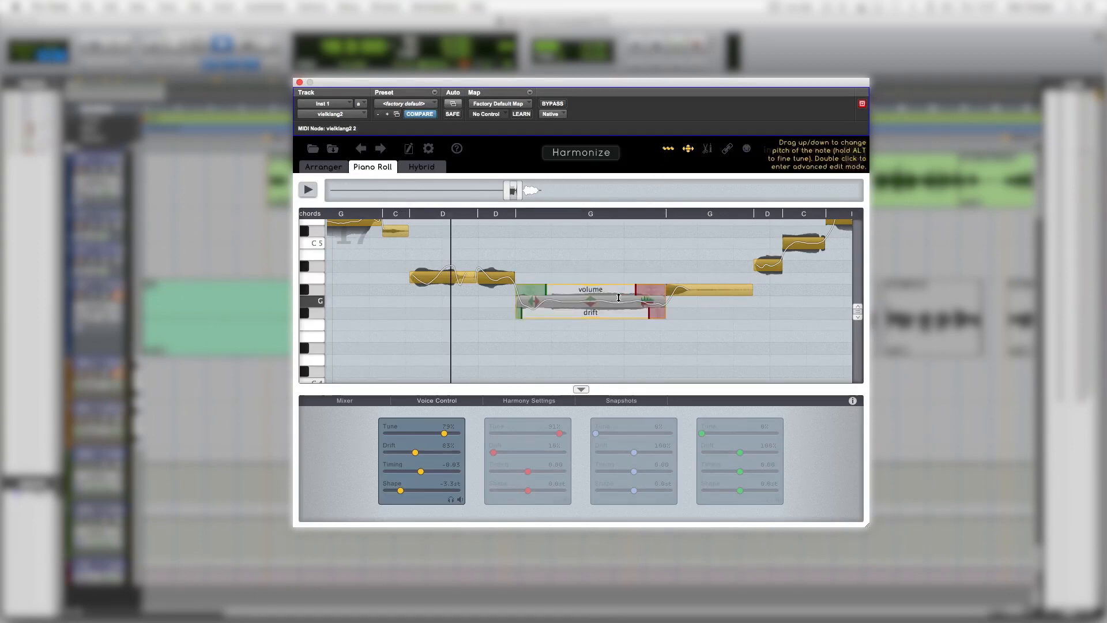
{"action": "left_click", "coordinate": [602, 302]}
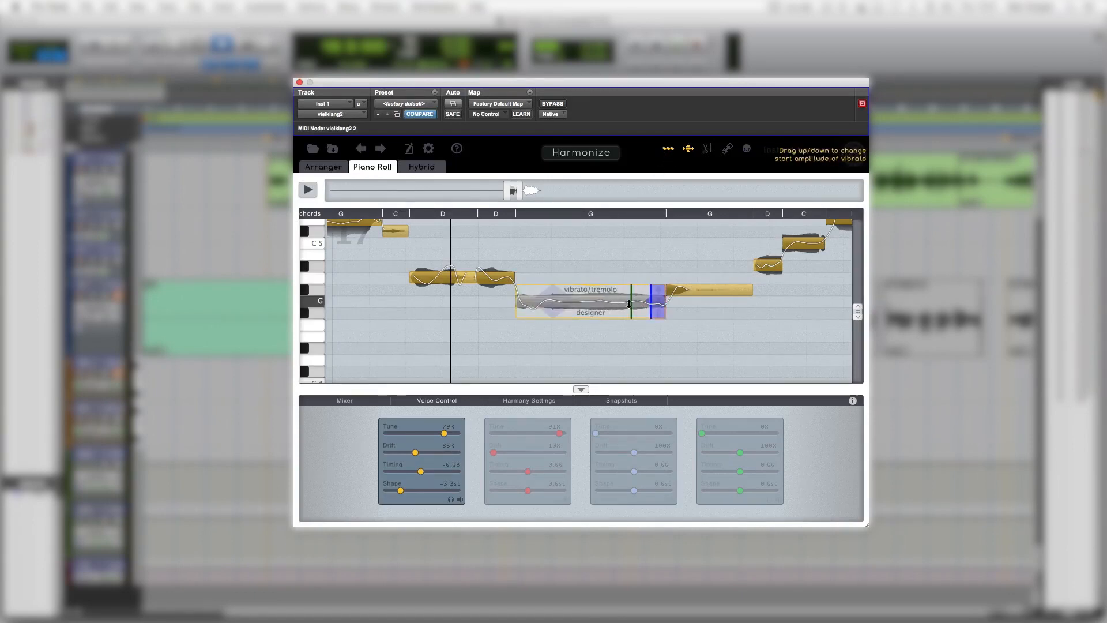
{"action": "left_click_drag", "start_coordinate": [652, 302], "coordinate": [609, 303]}
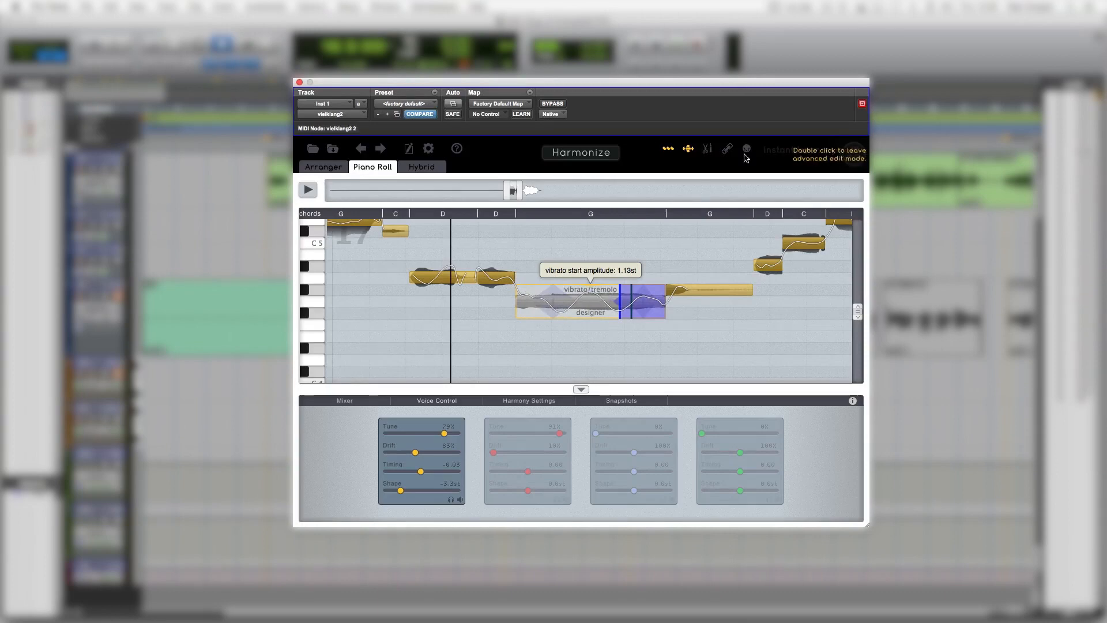
{"action": "left_click", "coordinate": [362, 301]}
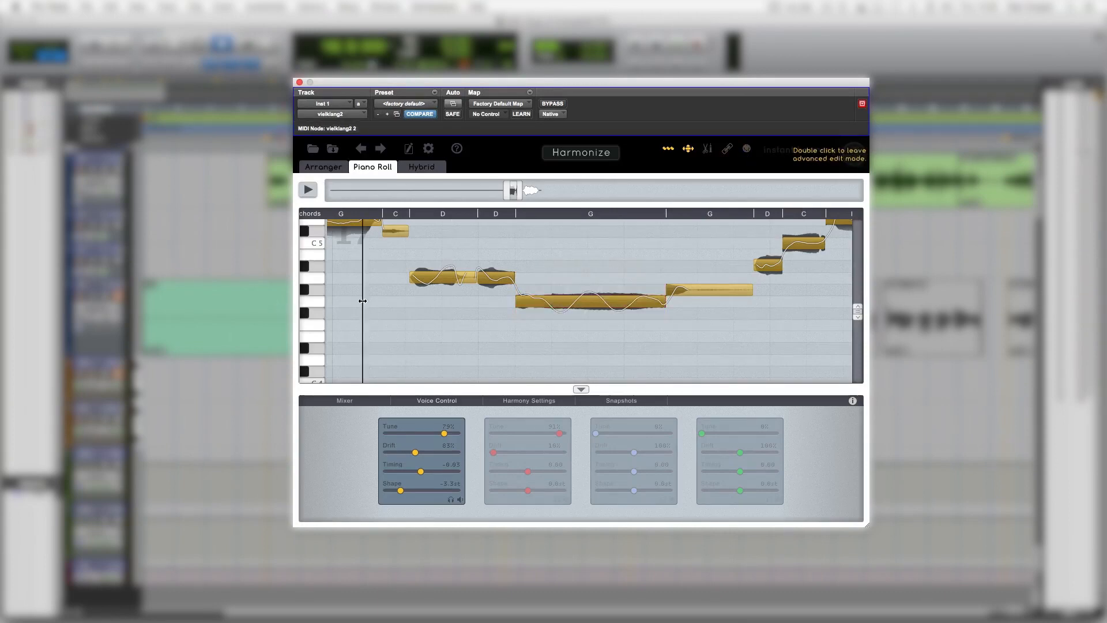
{"action": "key", "text": "space"}
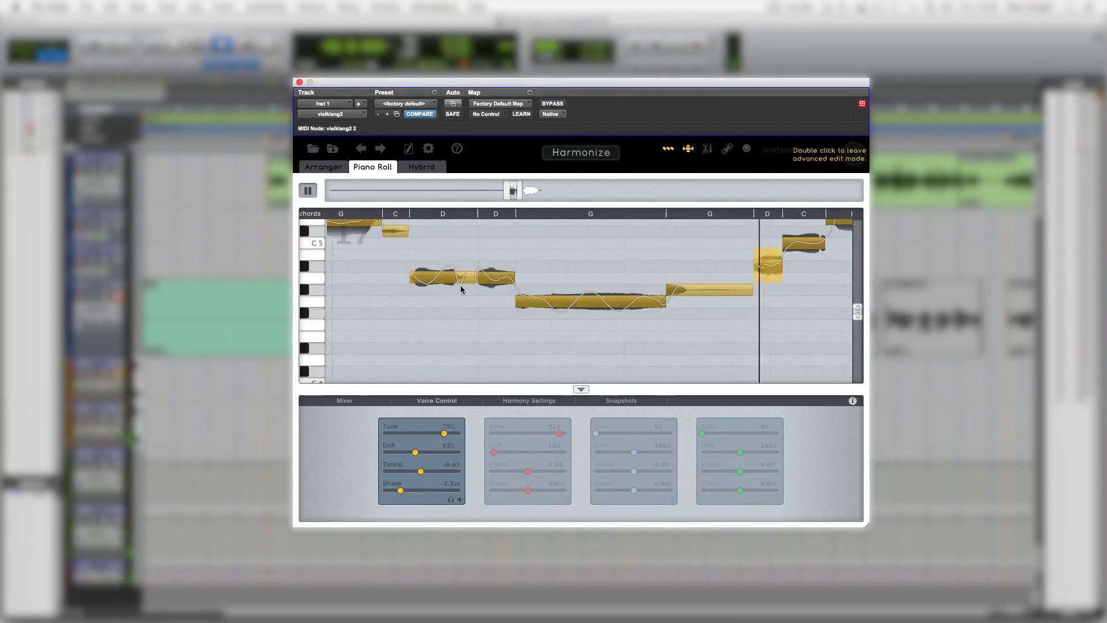
Step: Speed up the long G note's vibrato in the vibrato/tremolo designer and audition the result
{"action": "double_click", "coordinate": [644, 296]}
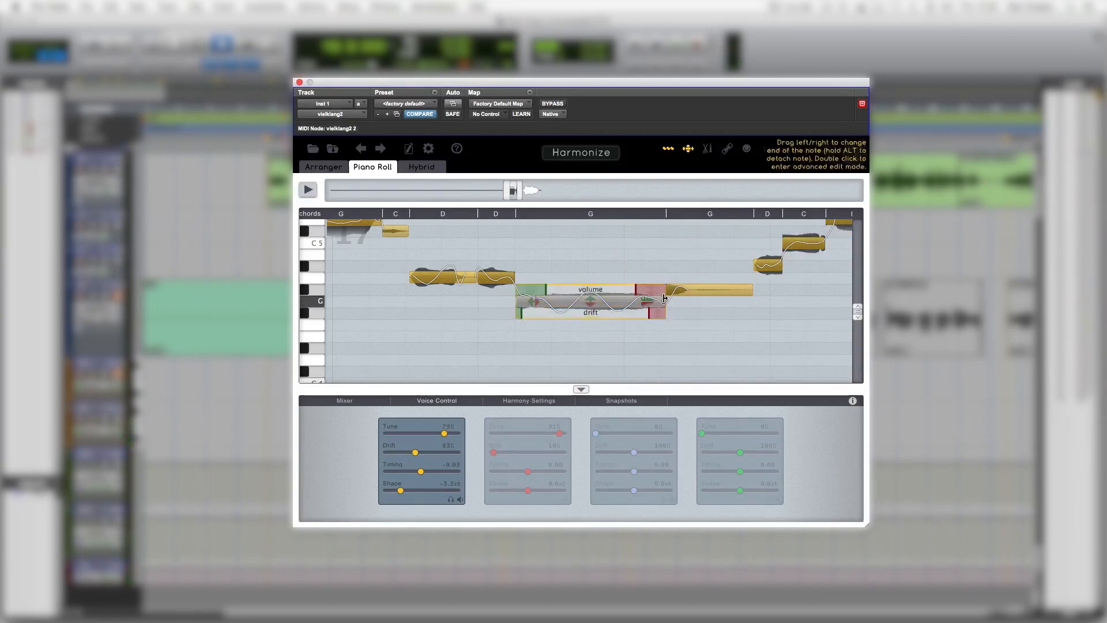
{"action": "left_click_drag", "start_coordinate": [621, 306], "coordinate": [645, 308]}
{"action": "double_click", "coordinate": [344, 304]}
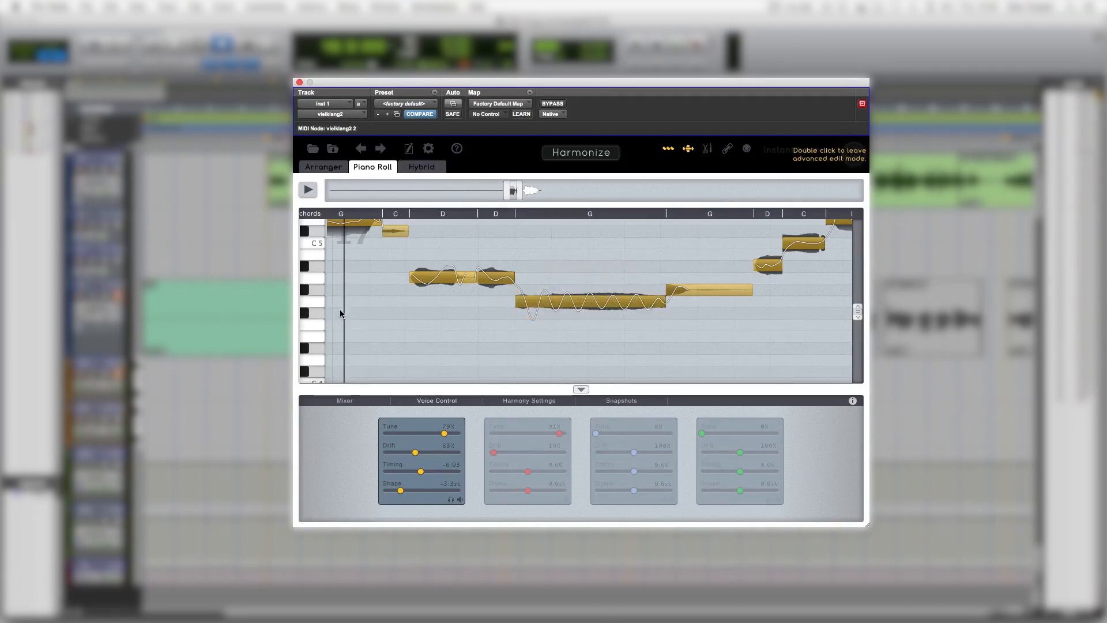
{"action": "key", "text": "space"}
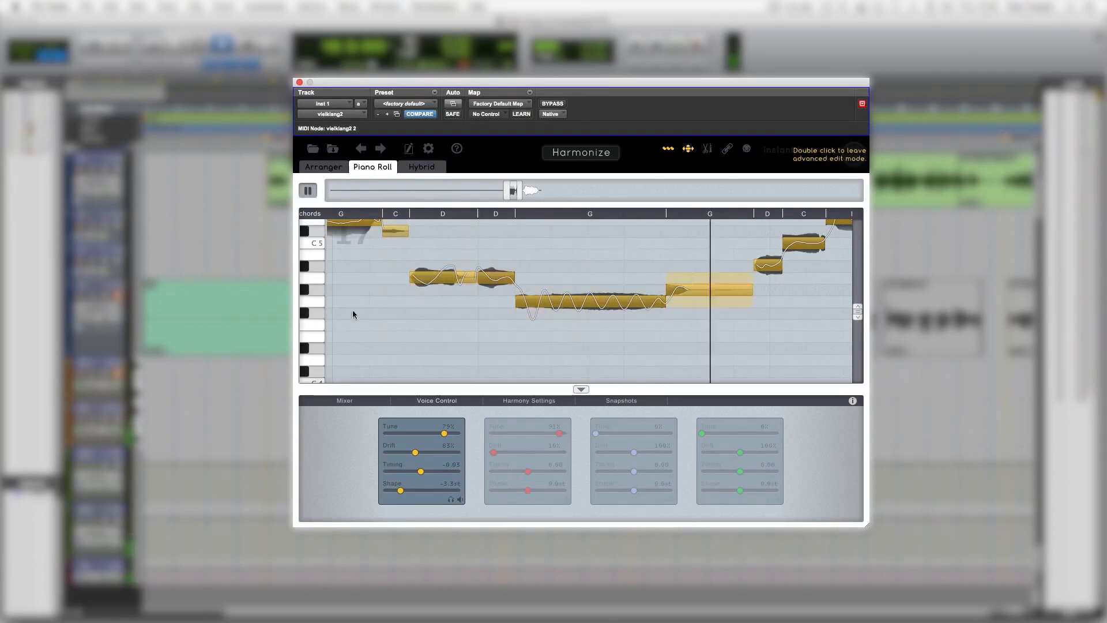
{"action": "mouse_move", "coordinate": [644, 306]}
{"action": "key", "text": "space"}
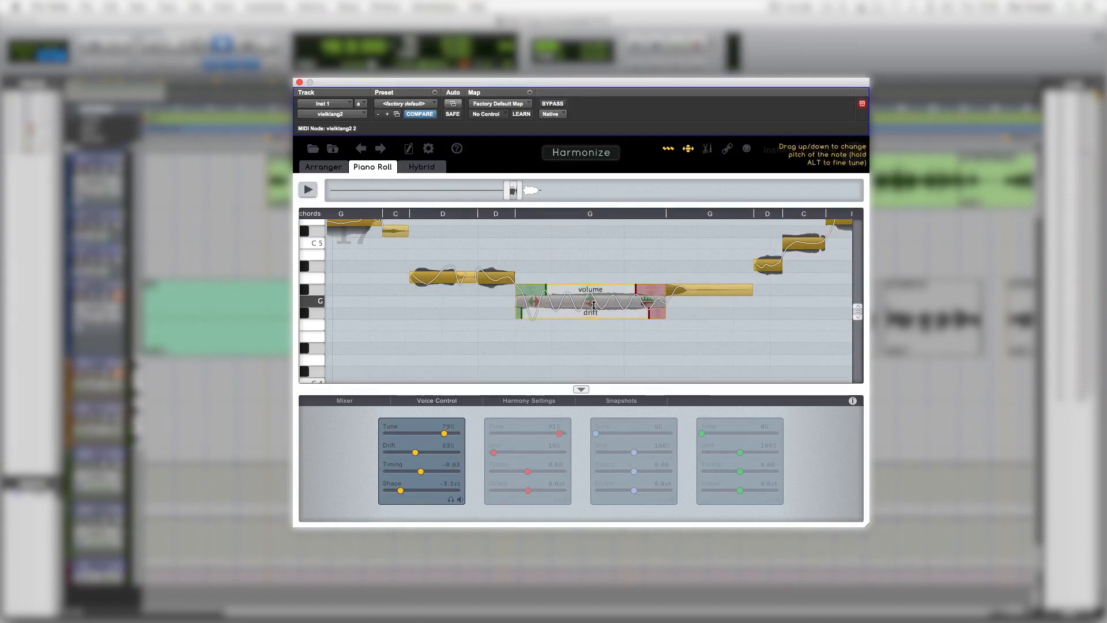
{"action": "scroll", "coordinate": [568, 333], "scroll_direction": "up", "scroll_amount": 1}
{"action": "mouse_move", "coordinate": [569, 327]}
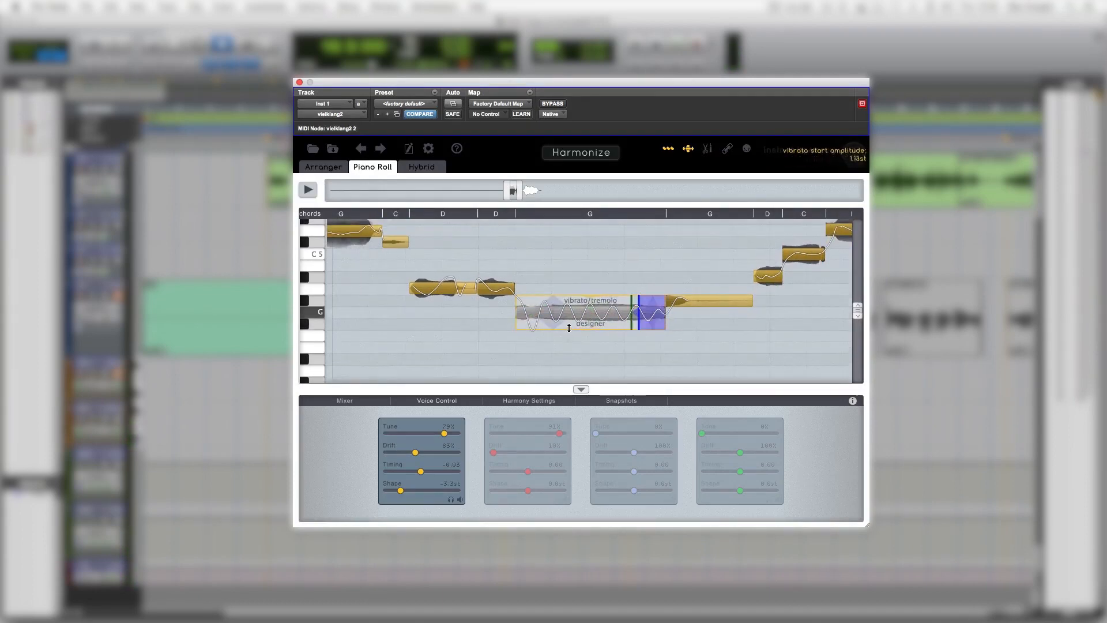
{"action": "double_click", "coordinate": [568, 326]}
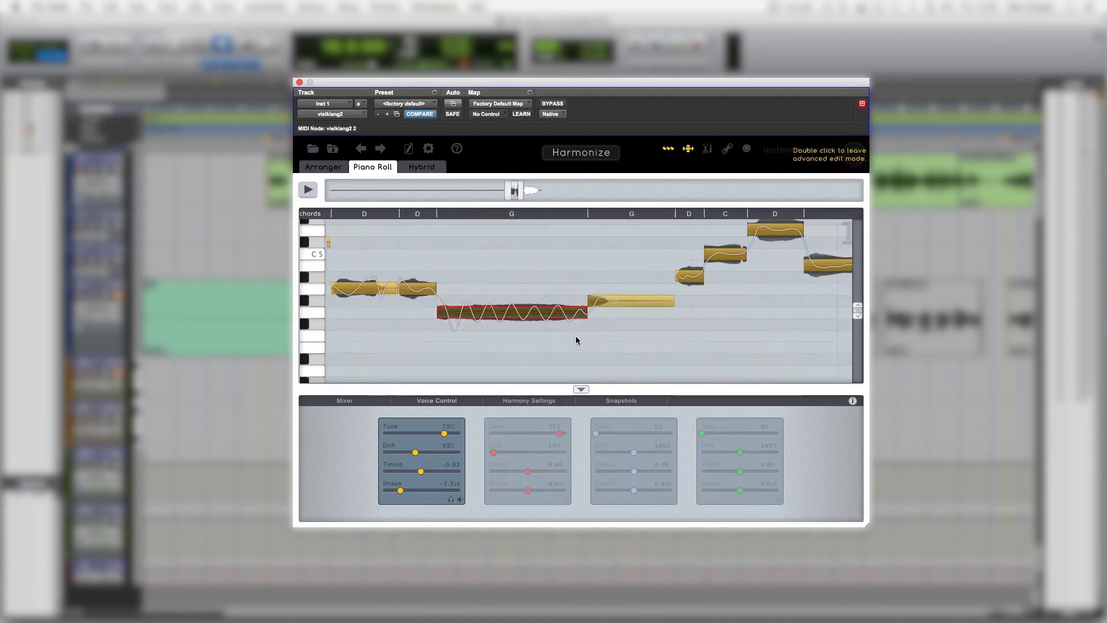